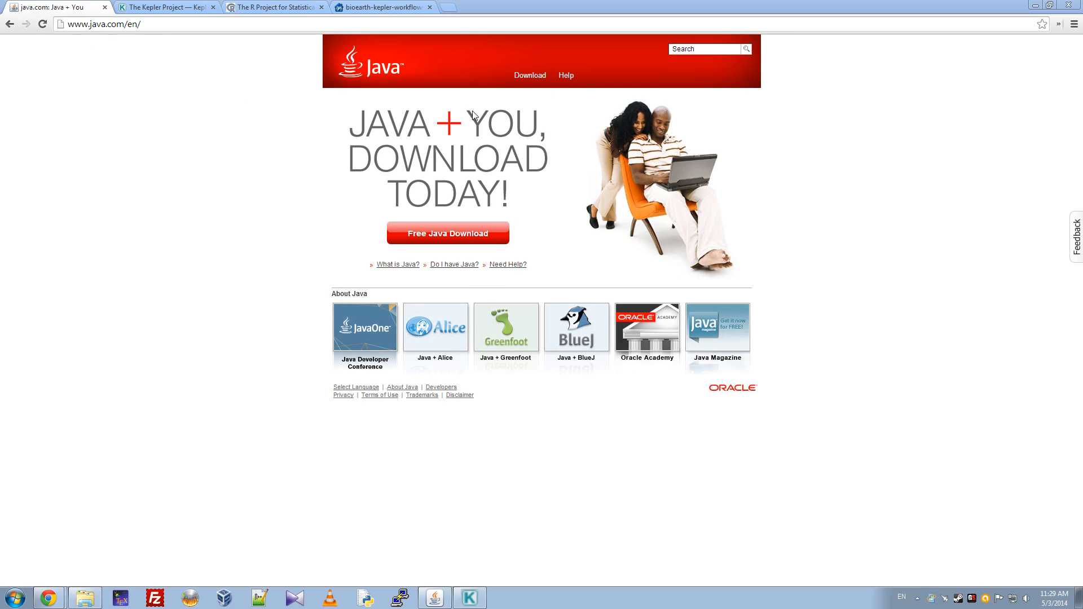
View the Kepler Project's downloads page and the USA entries in the R Project's list of CRAN download mirrors
click(162, 6)
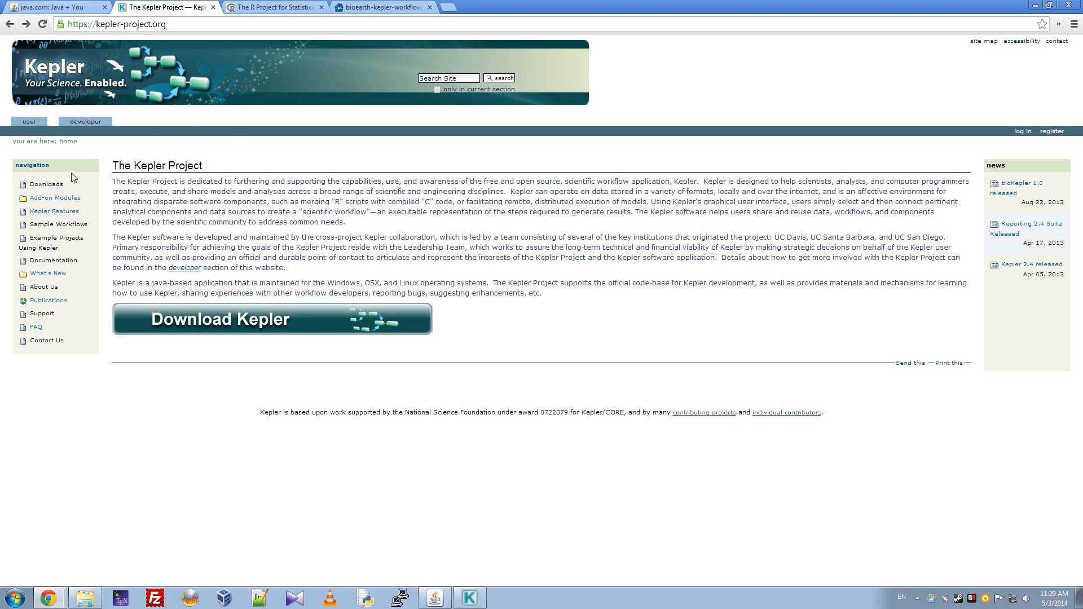
click(41, 186)
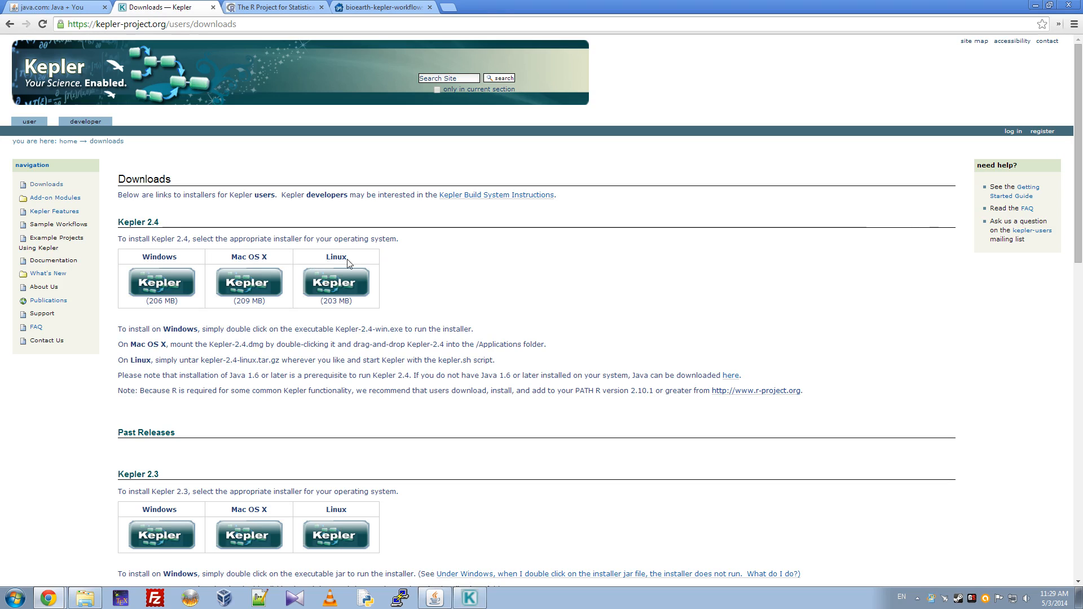
click(260, 8)
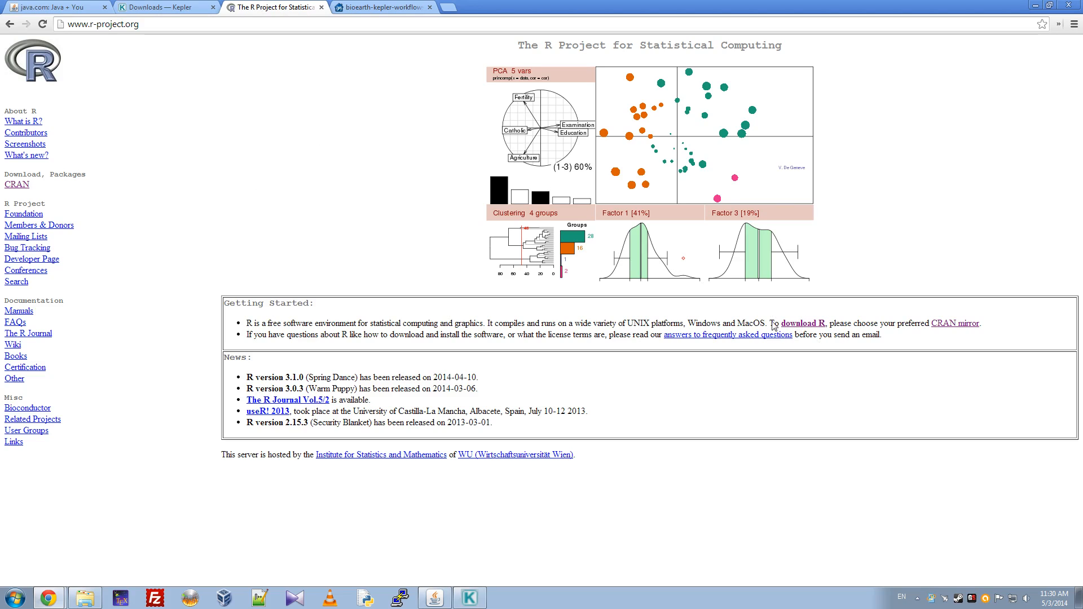
click(810, 324)
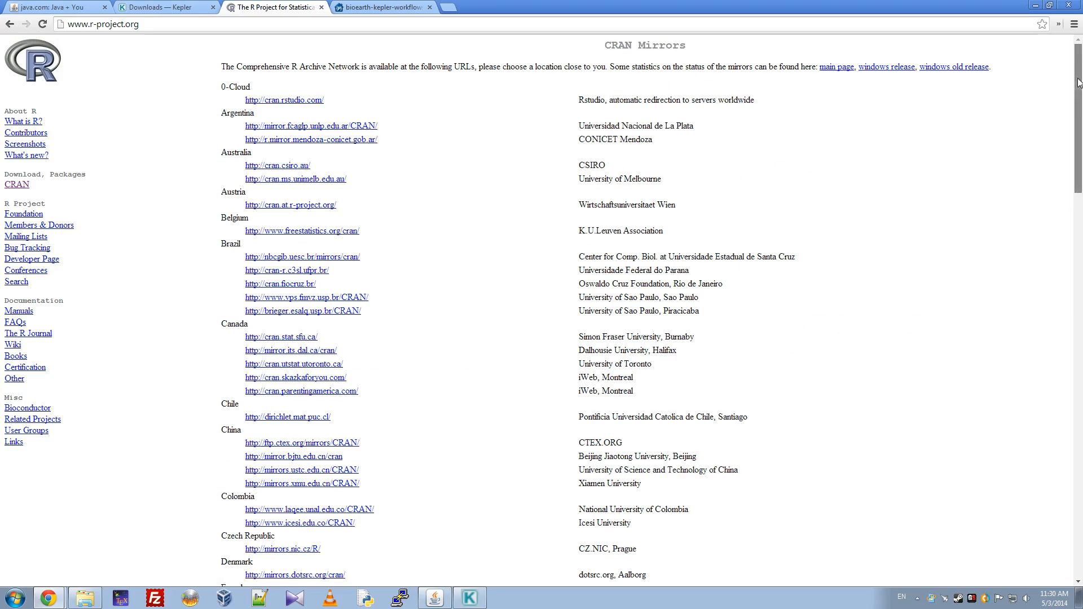
drag(1078, 91, 1052, 499)
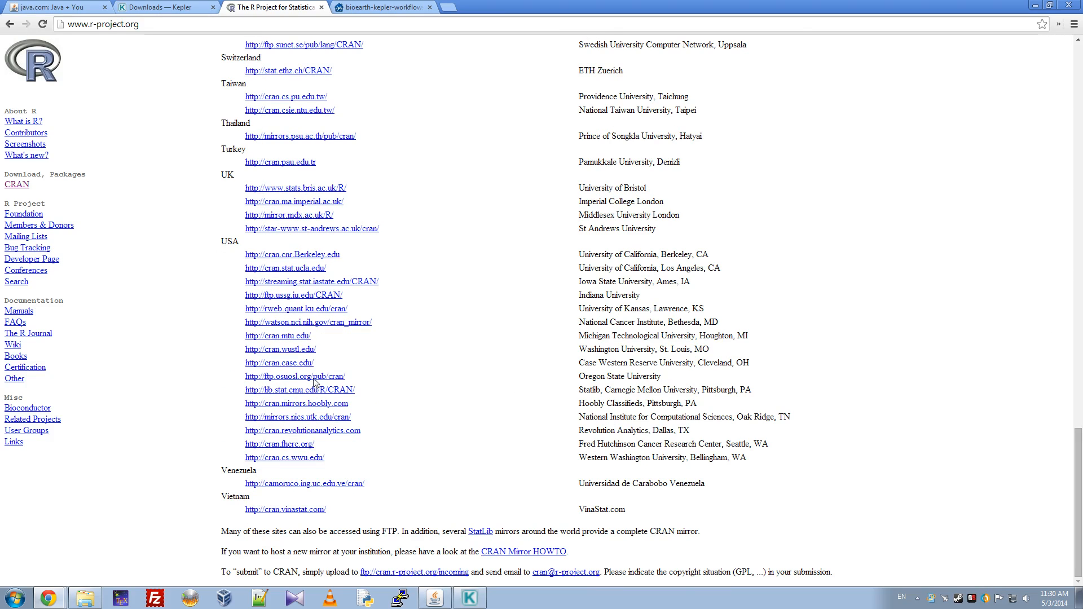
Browse the source directories of the bioearth-kepler-workflows project on Google Code
click(366, 6)
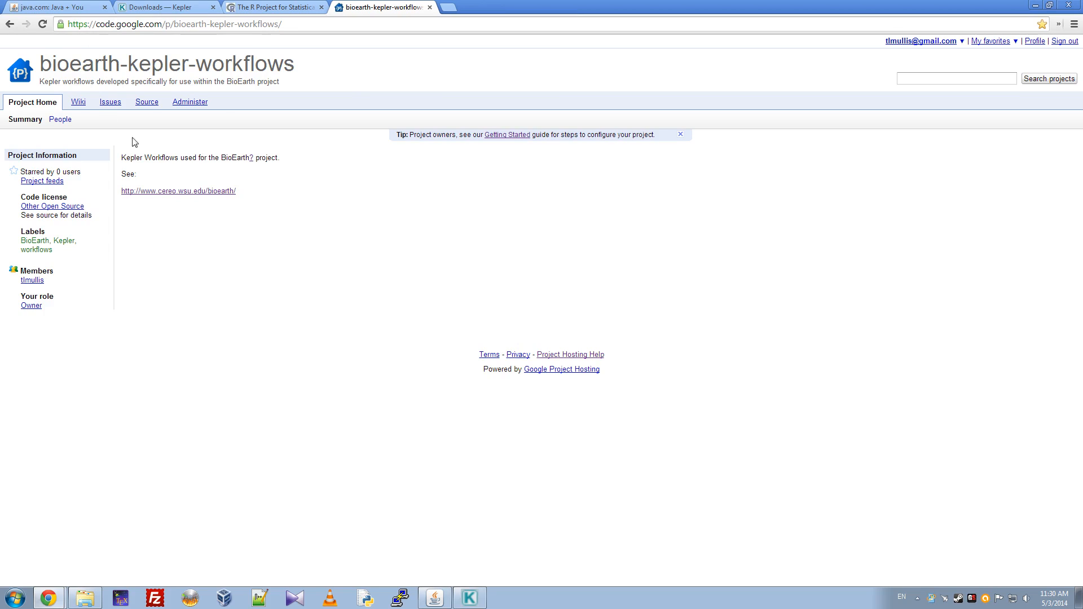
click(146, 104)
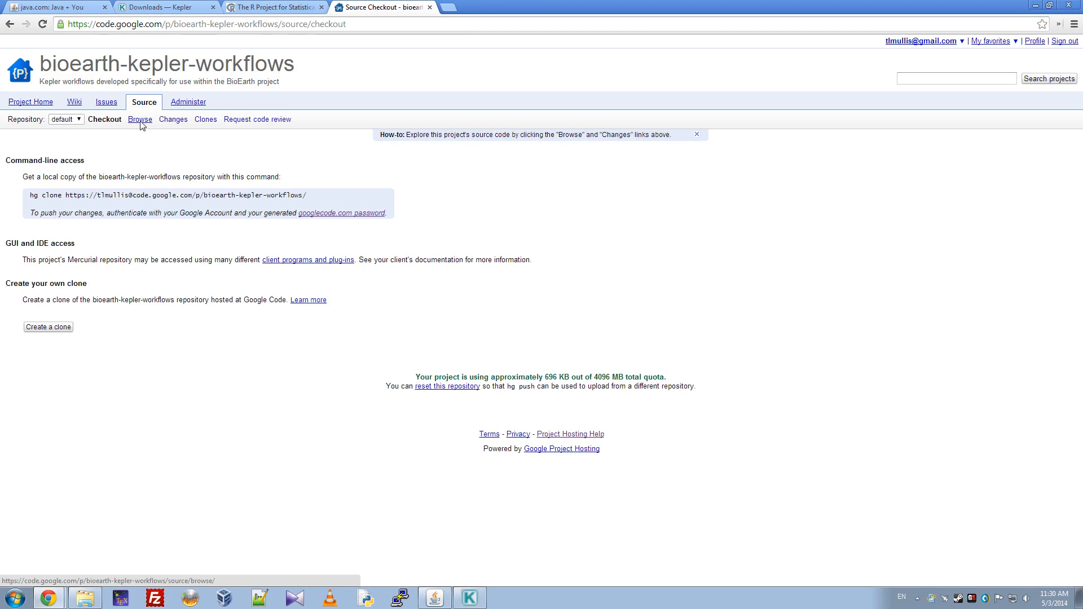
click(140, 122)
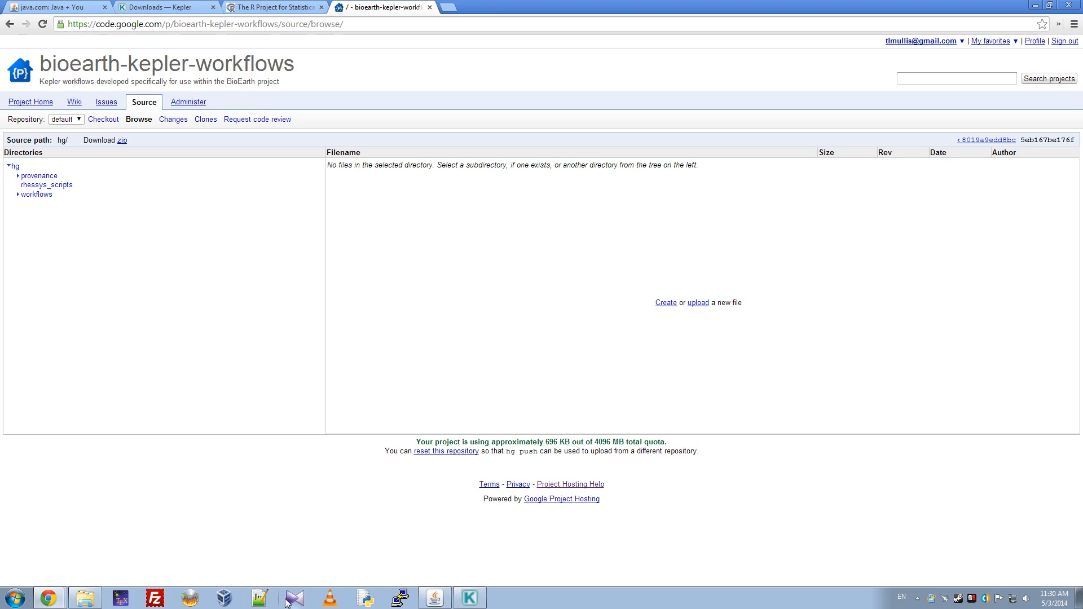
In Kepler's Module Manager, add the available suite provenance-2.4 to the selected modules and minimize the manager
click(433, 599)
drag(671, 102, 548, 71)
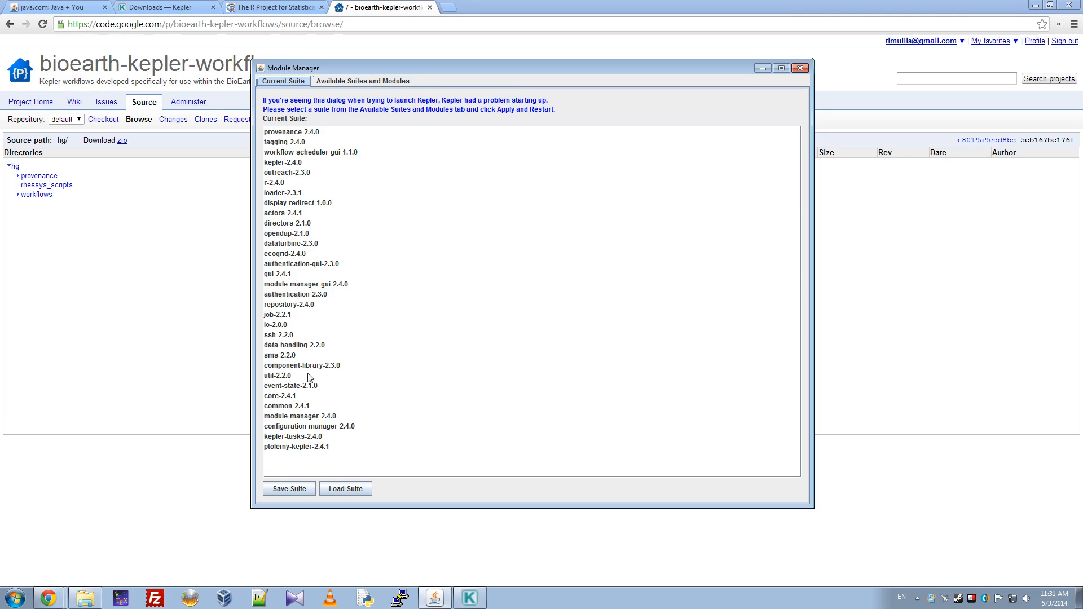
click(330, 82)
click(478, 145)
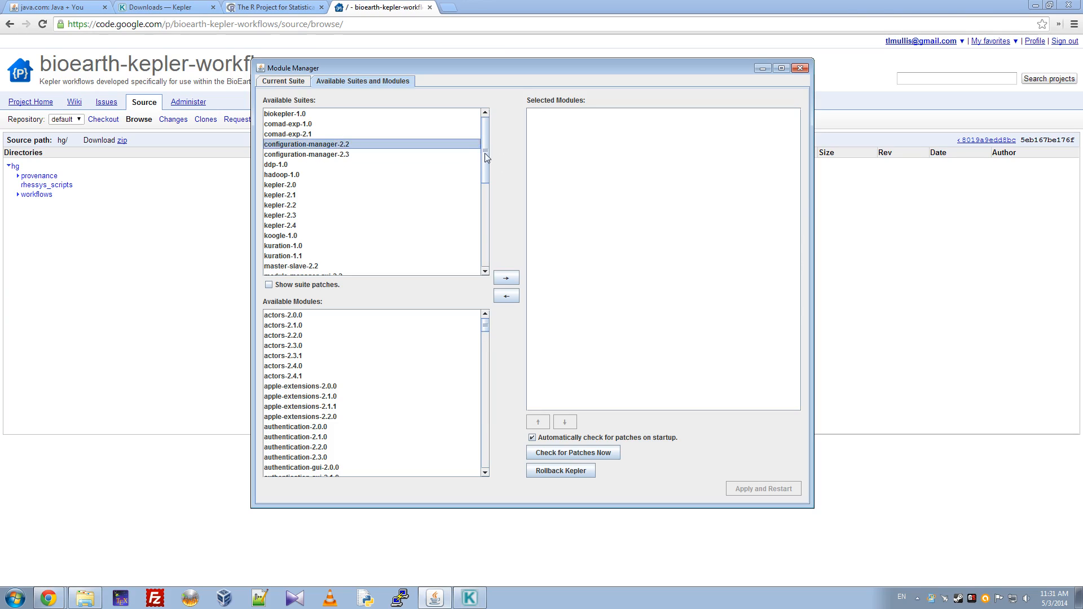
drag(485, 146, 483, 210)
click(298, 185)
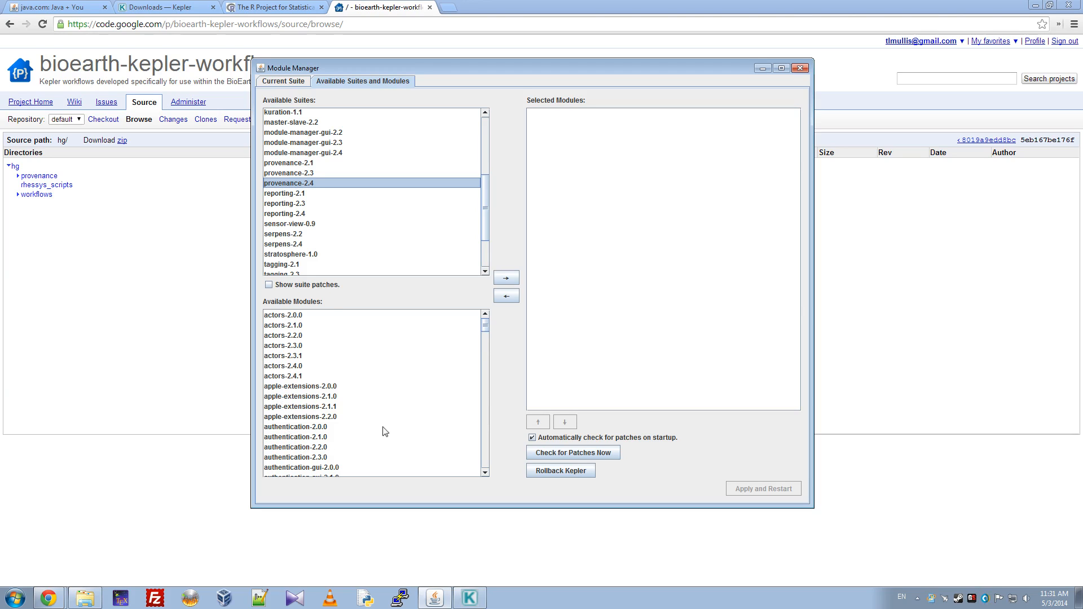
mouse_move(483, 329)
mouse_down()
mouse_move(485, 374)
mouse_move(481, 328)
mouse_up()
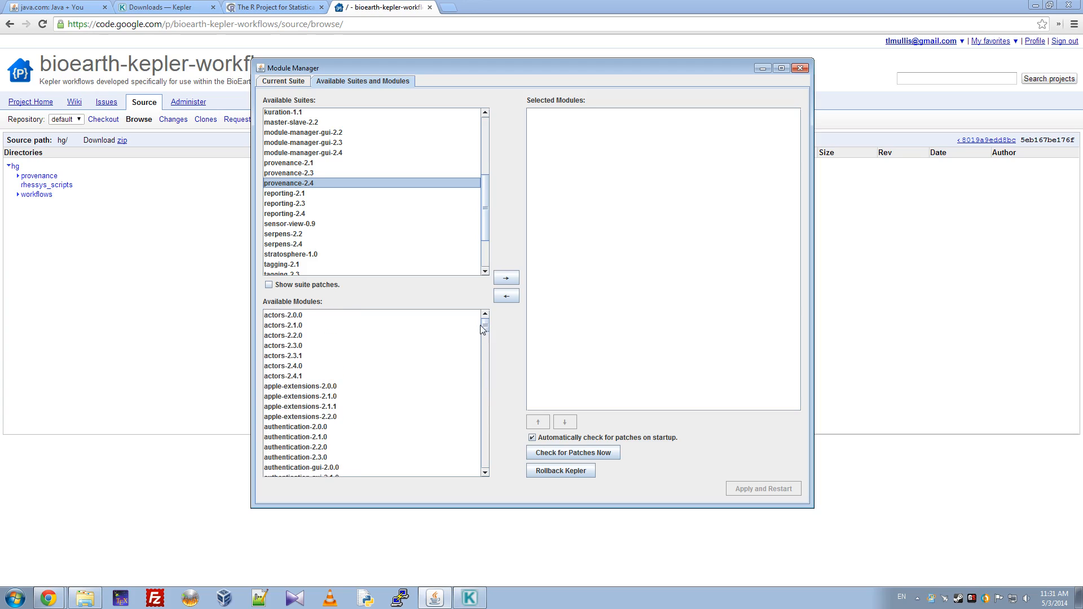
click(508, 278)
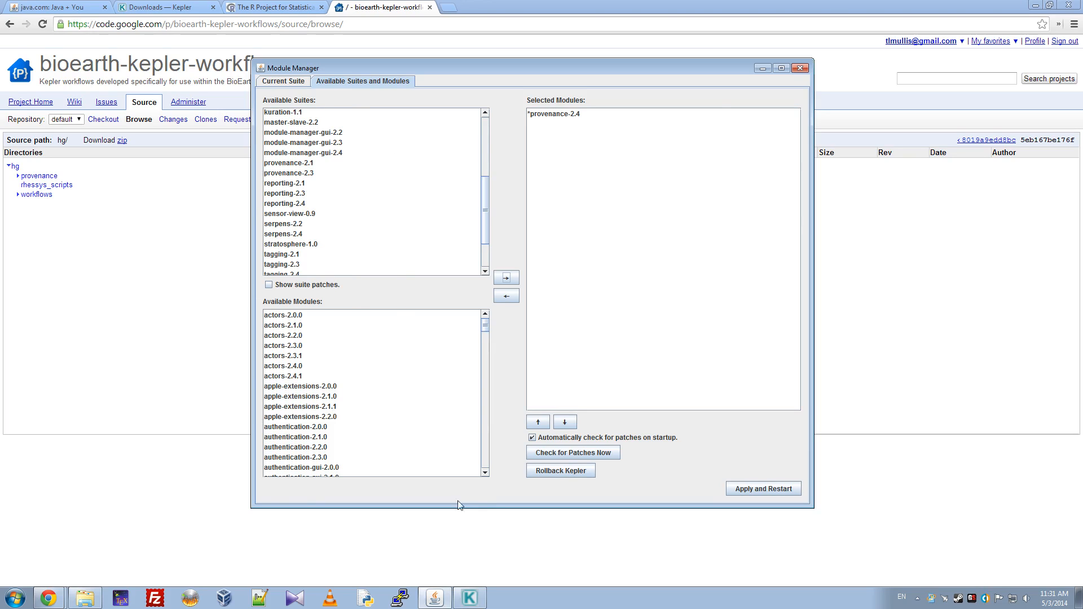
click(769, 70)
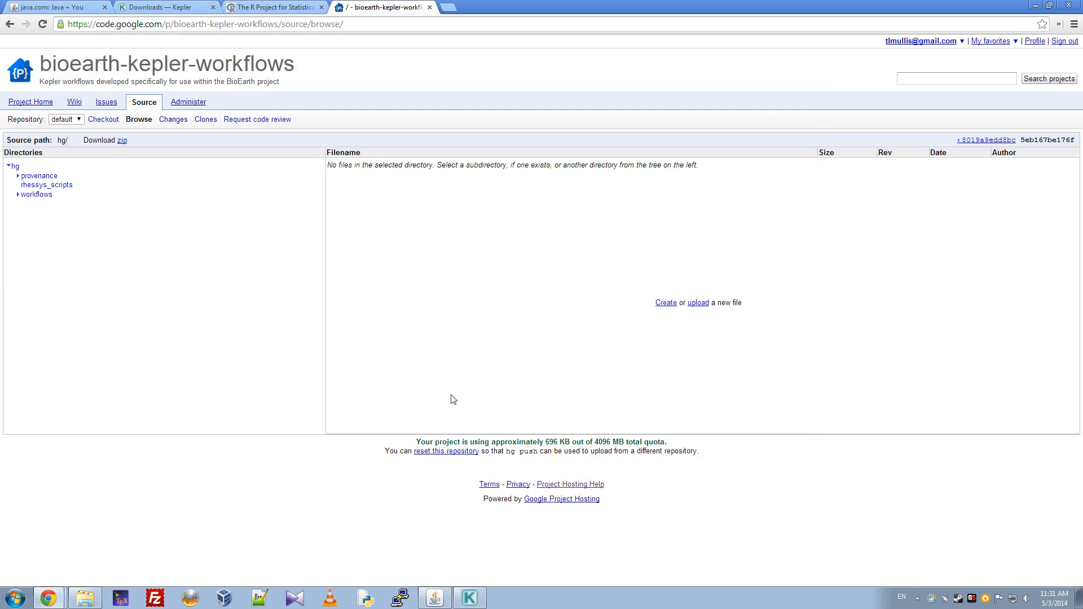
Bring up the Kepler workflow window, open a Windows command prompt with cmd, and arrange the two windows
click(475, 598)
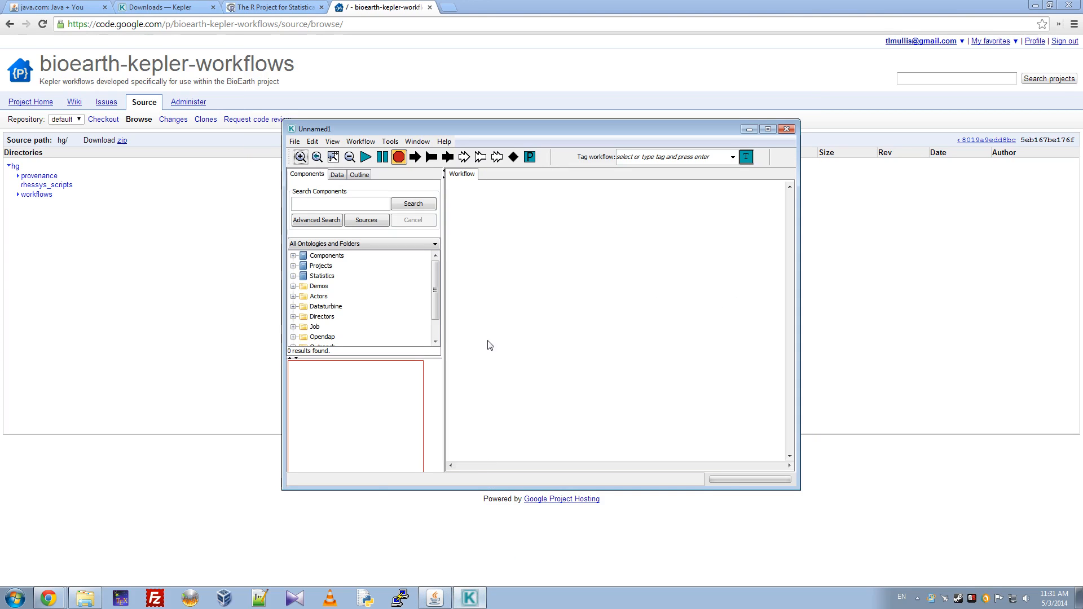
click(17, 600)
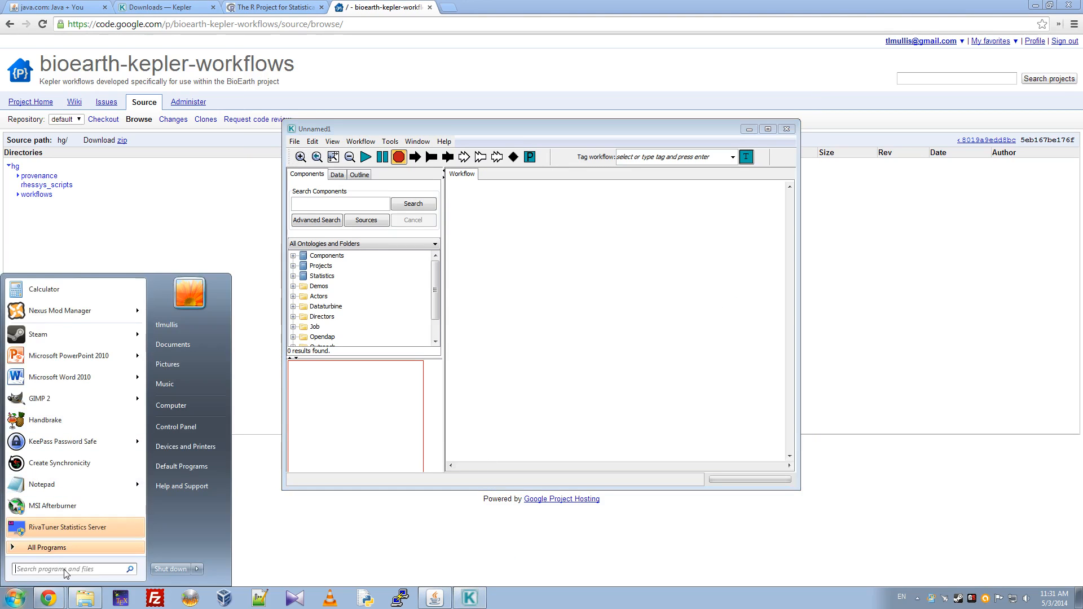
text(c)
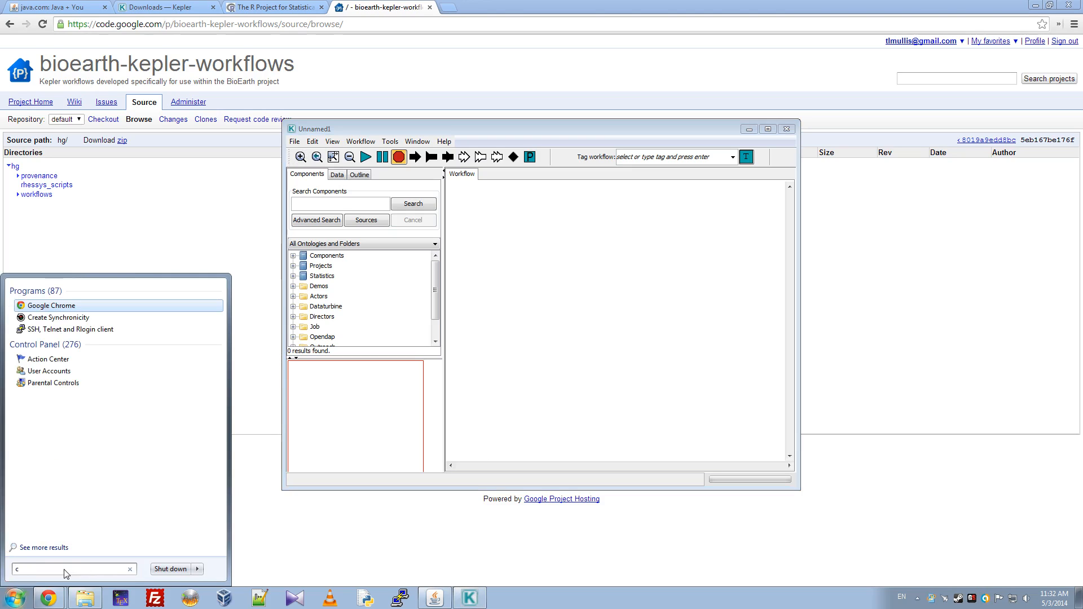
text(md)
key(Return)
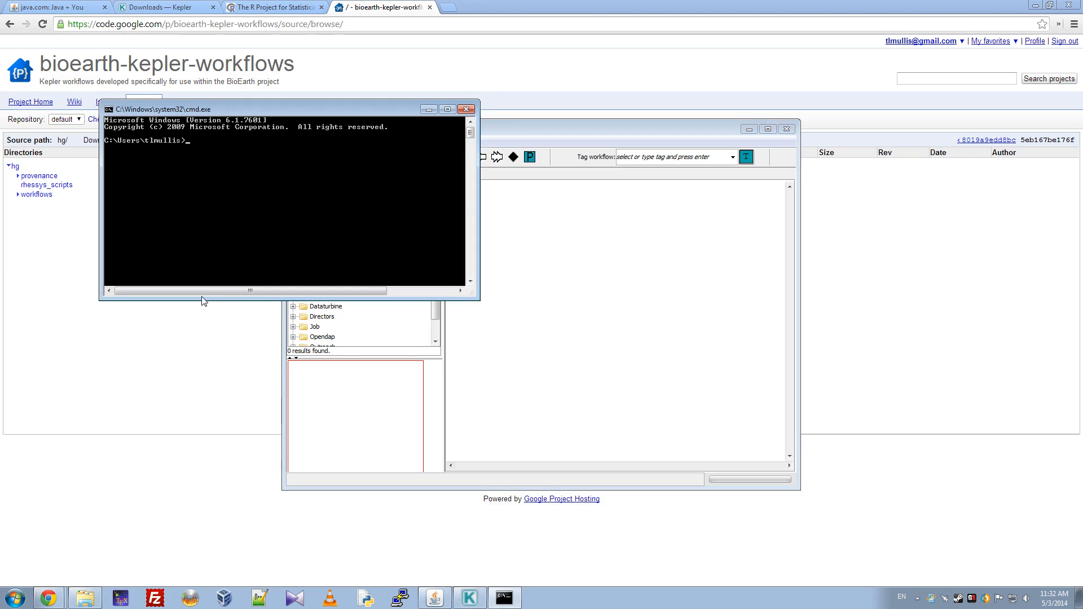
click(562, 130)
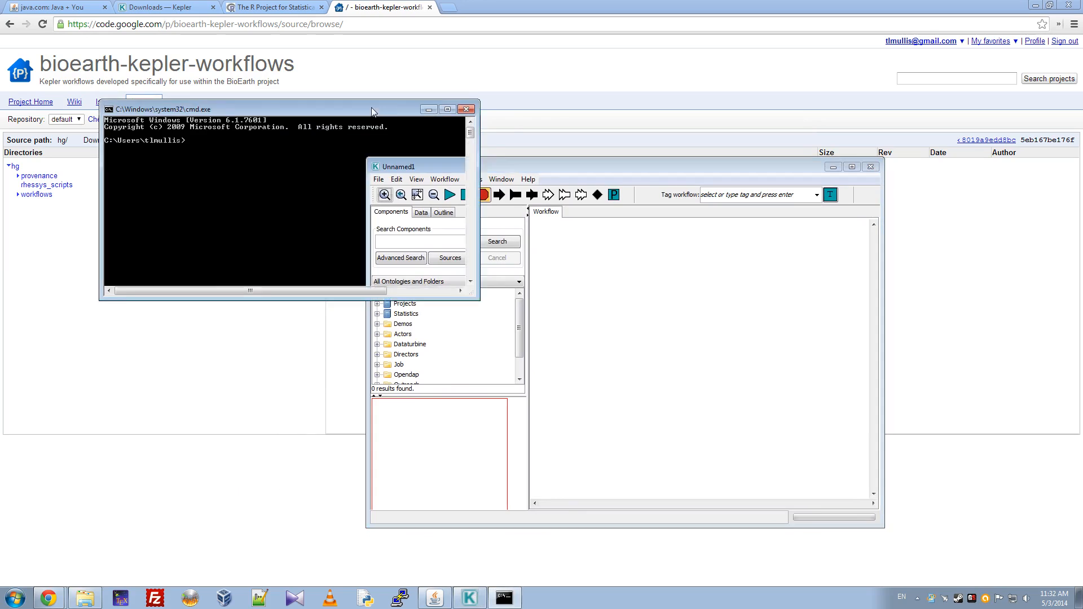
drag(372, 109, 384, 118)
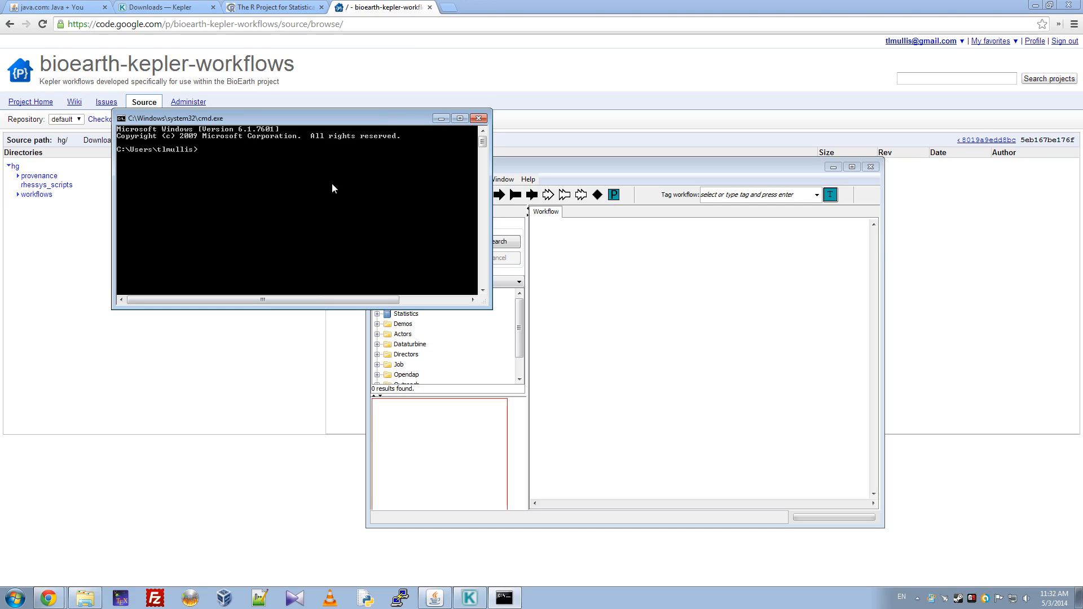
Start R from the command prompt to check its installation, and quit with q() without saving the workspace image
text(R)
key(Return)
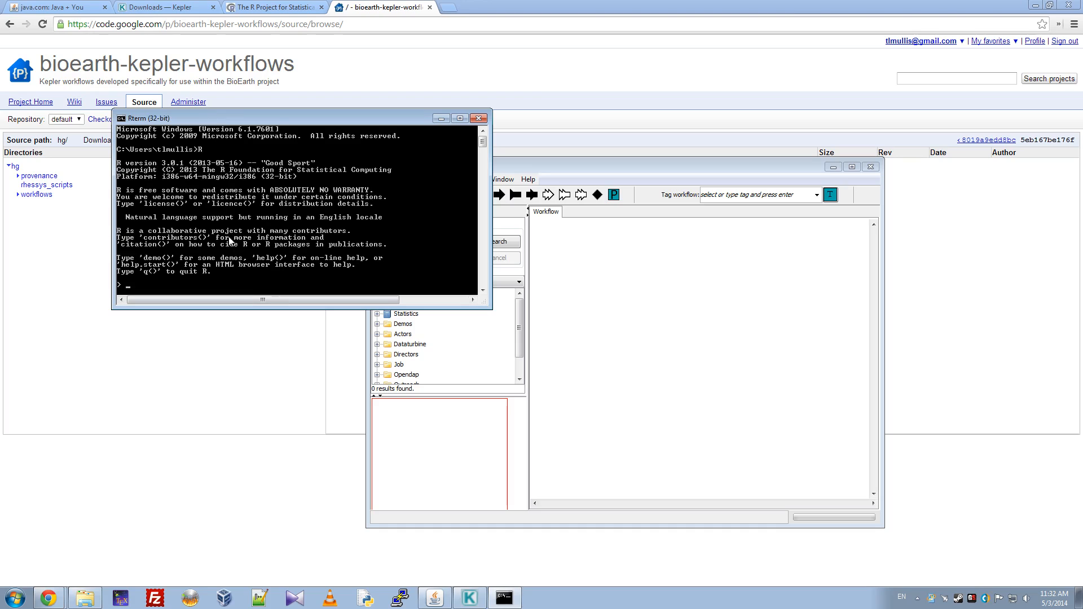
text(q())
key(Return)
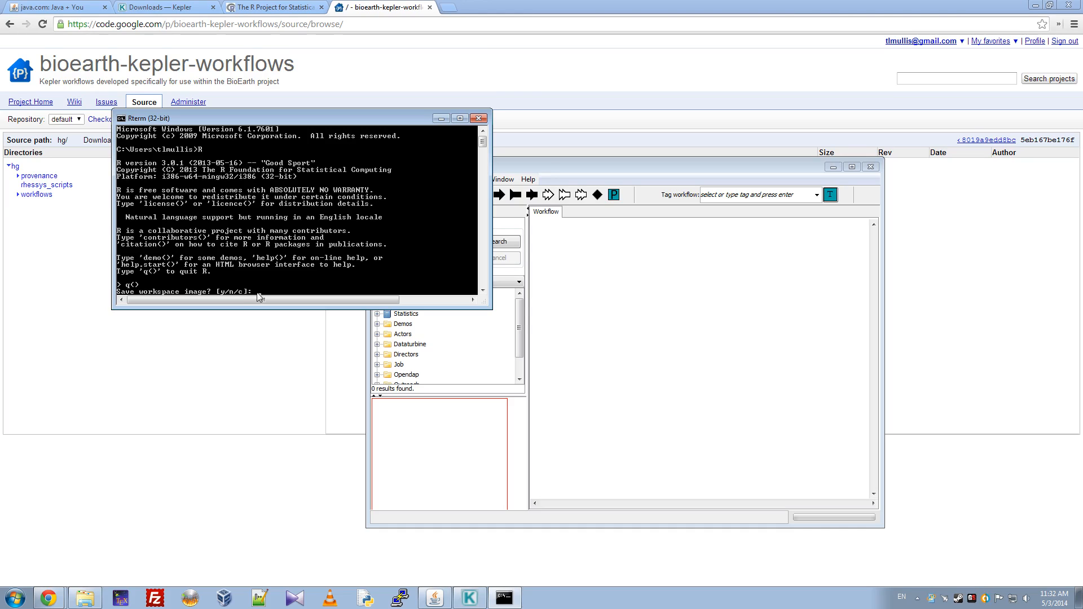
key(Return)
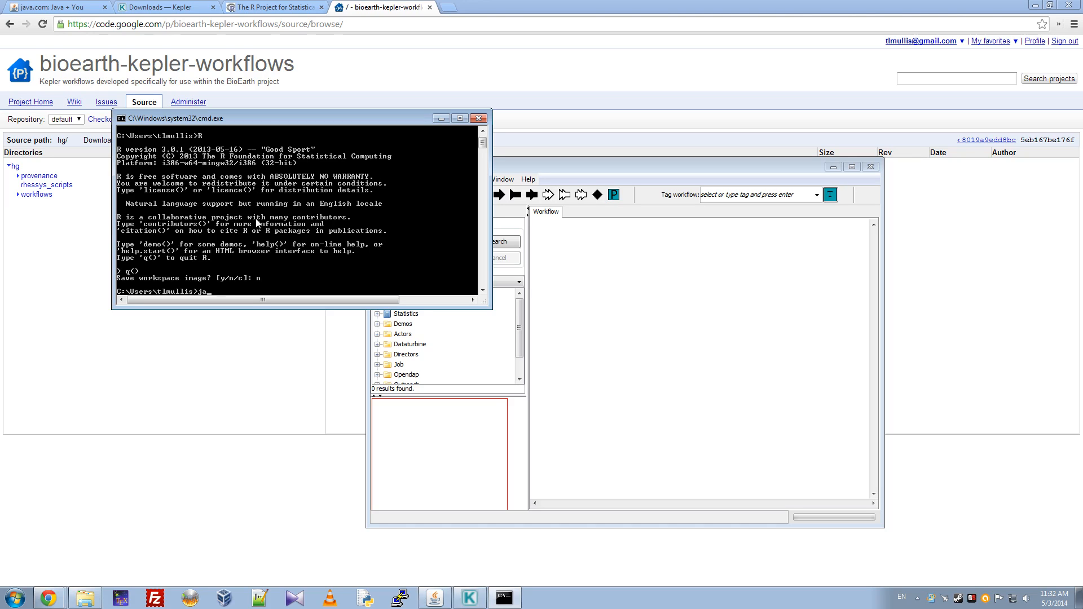
Run java in the command prompt and look through its usage output
key(Return)
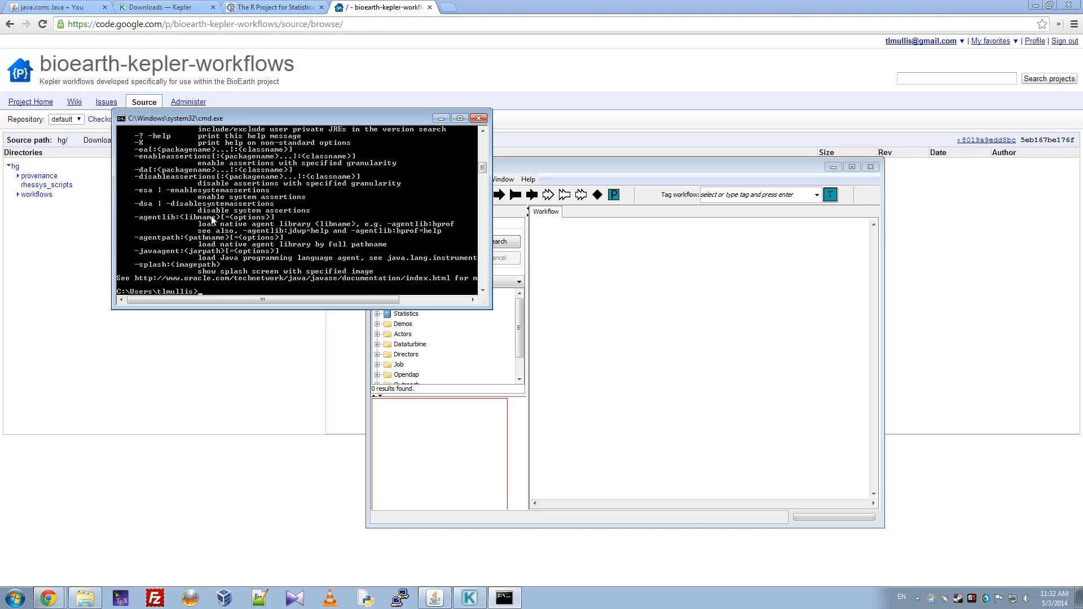
scroll(212, 220, up, 10)
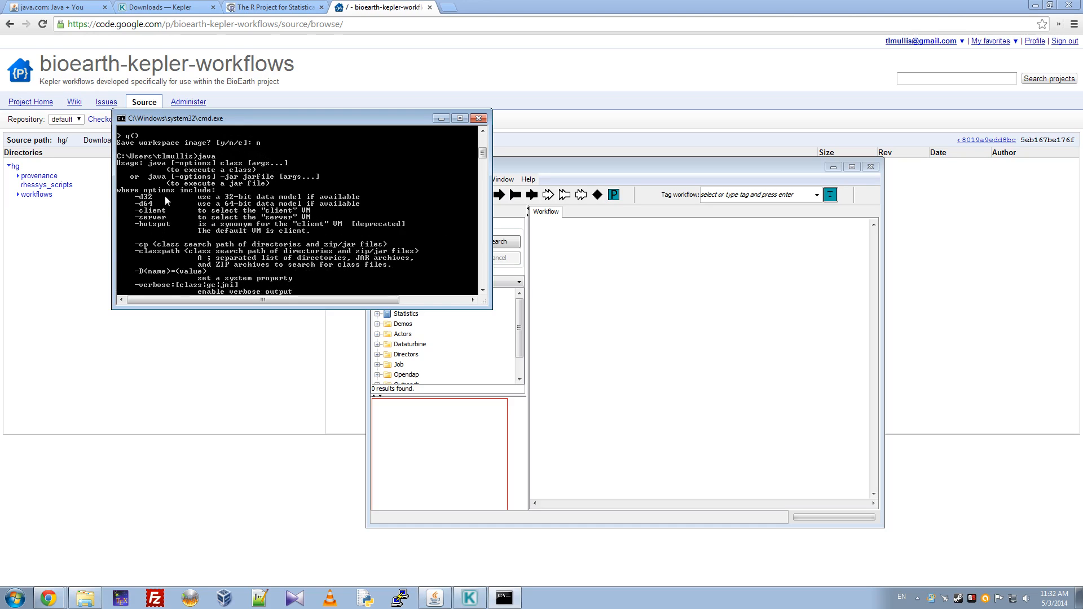
scroll(153, 196, down, 10)
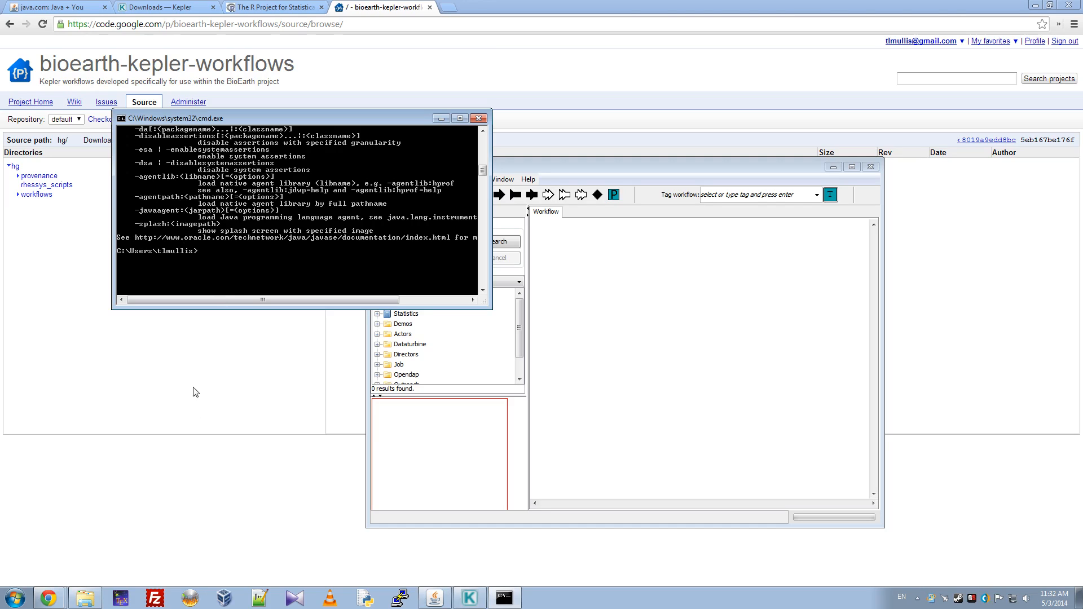
Open the Windows environment variables from the computer's advanced system settings
click(15, 598)
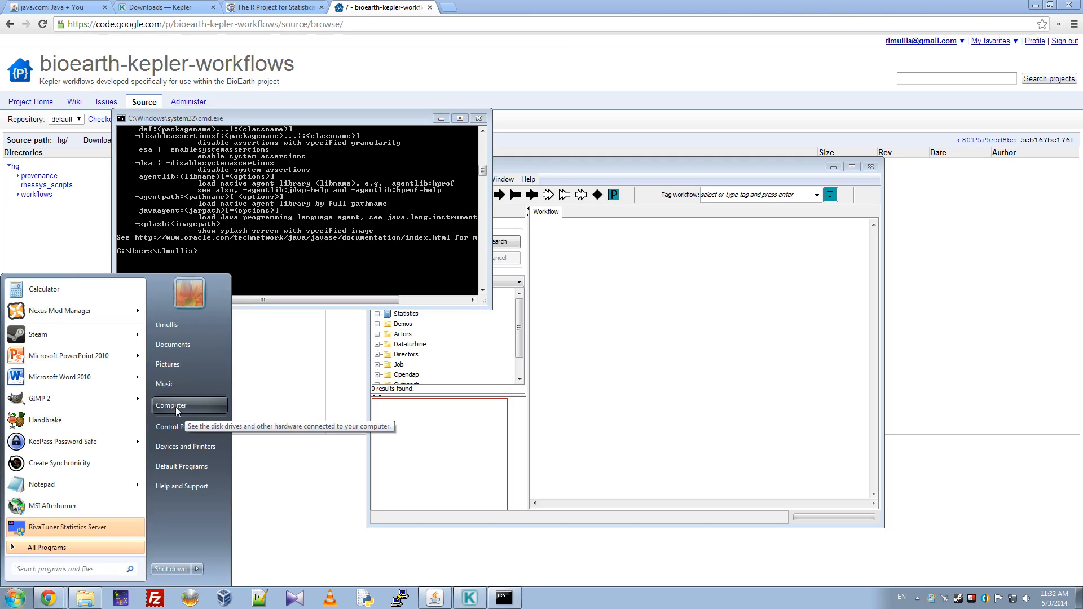
right_click(175, 407)
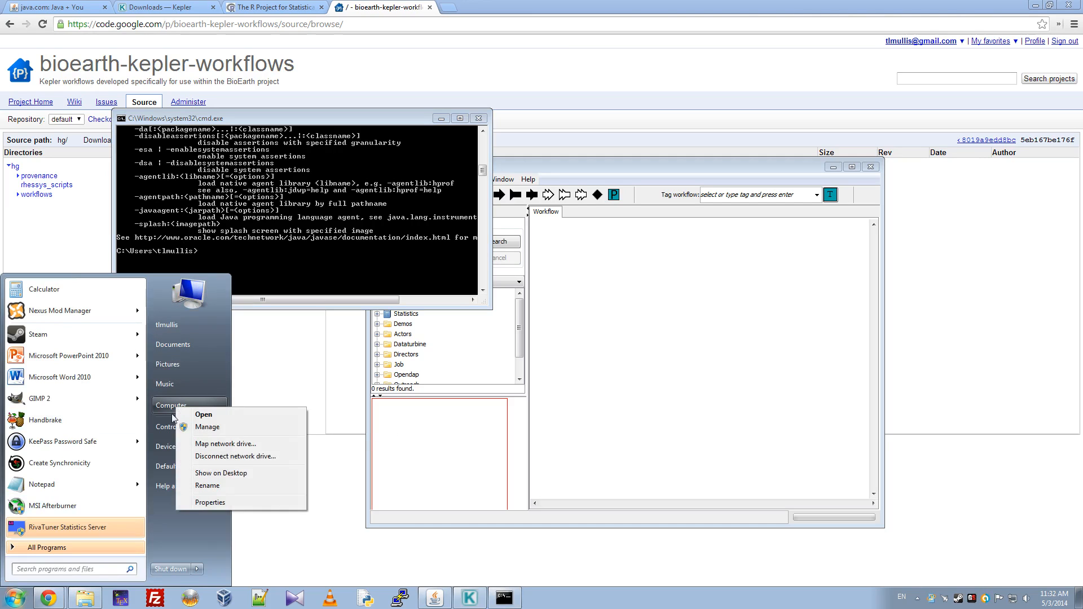
click(209, 503)
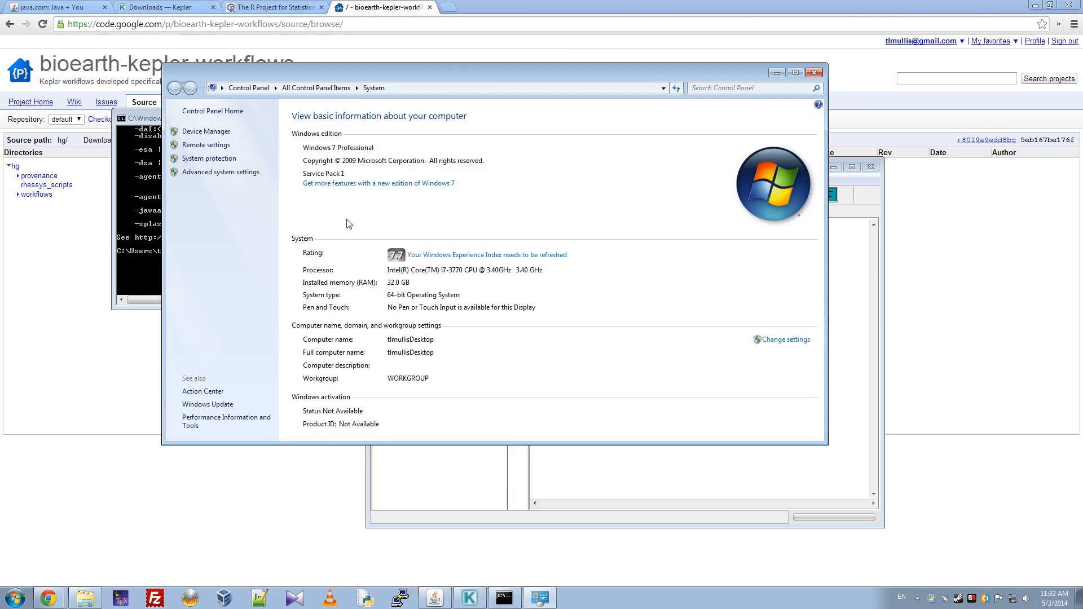
click(15, 598)
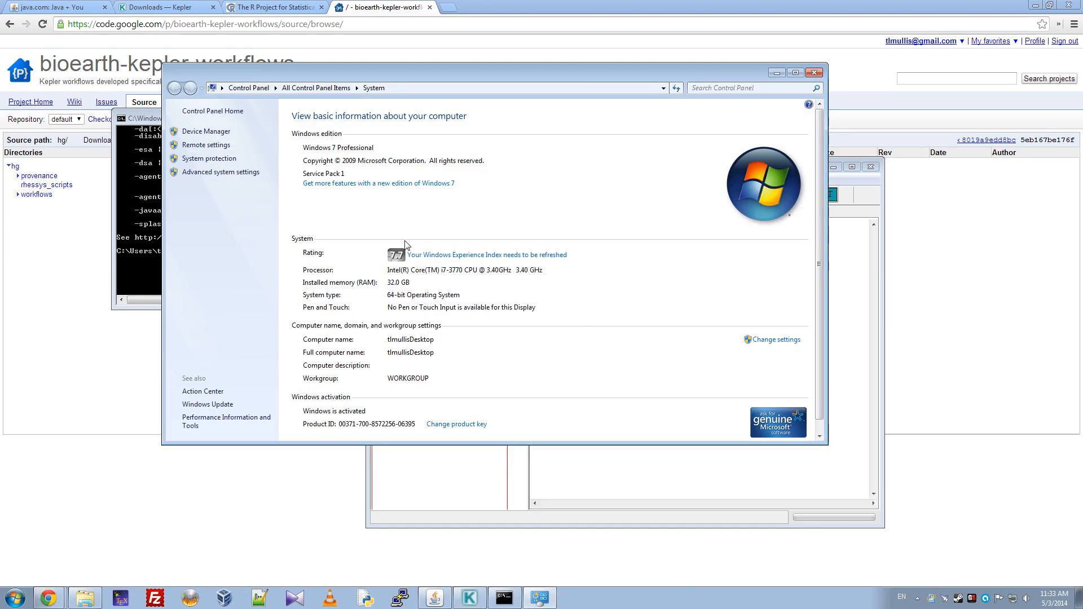
click(207, 173)
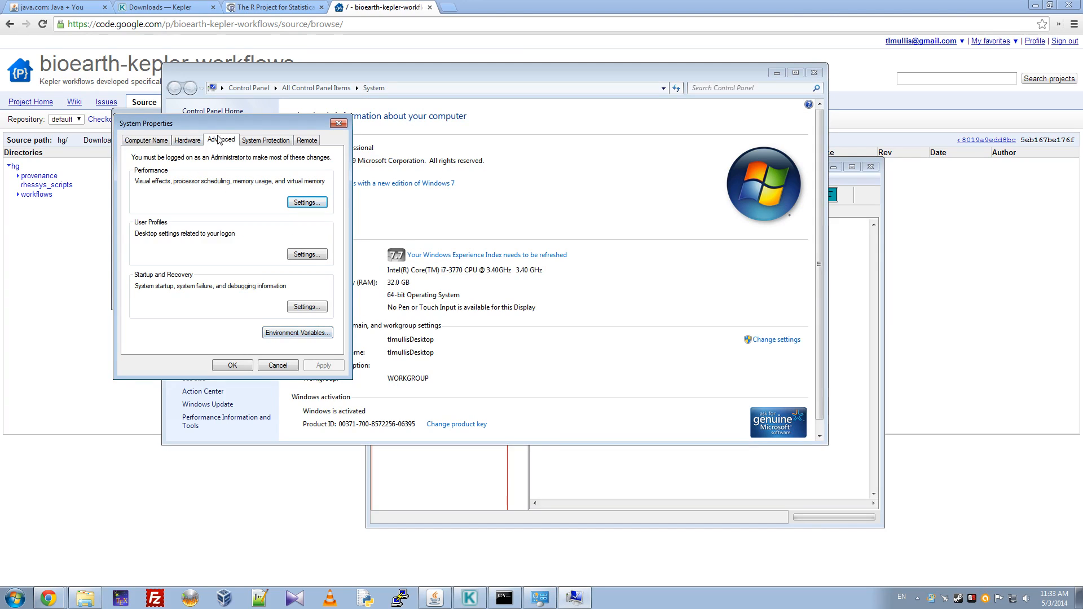
click(305, 335)
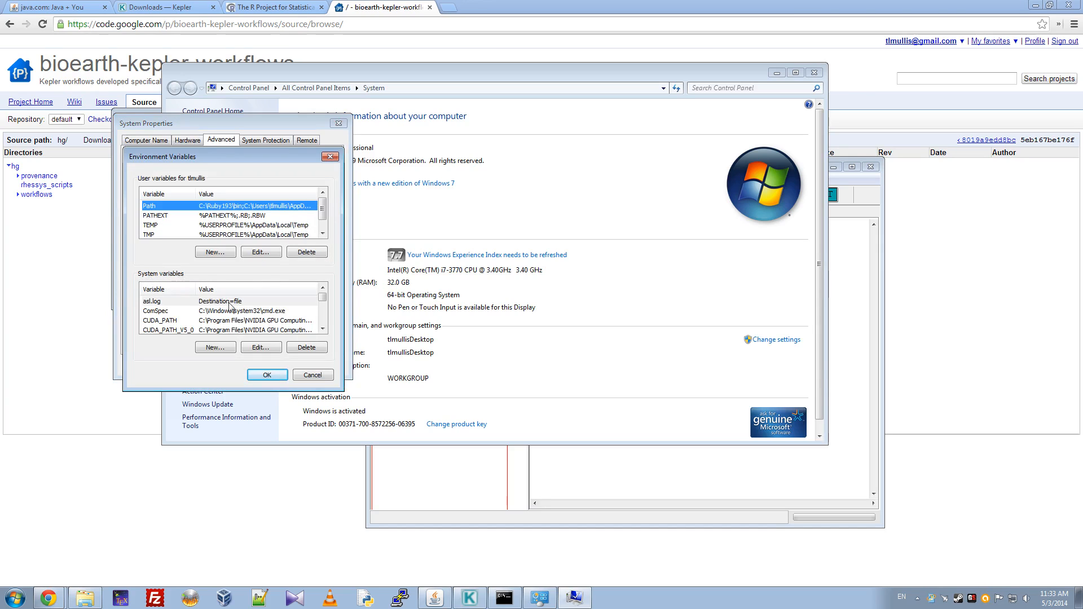
Open the system variable Path for editing
scroll(232, 314, down, 2)
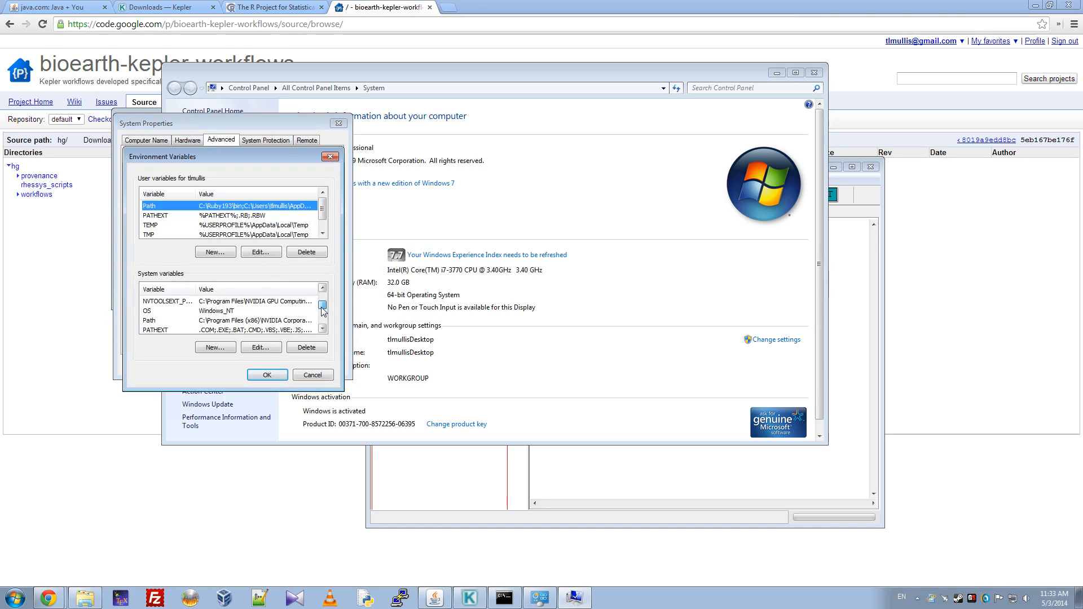
click(237, 321)
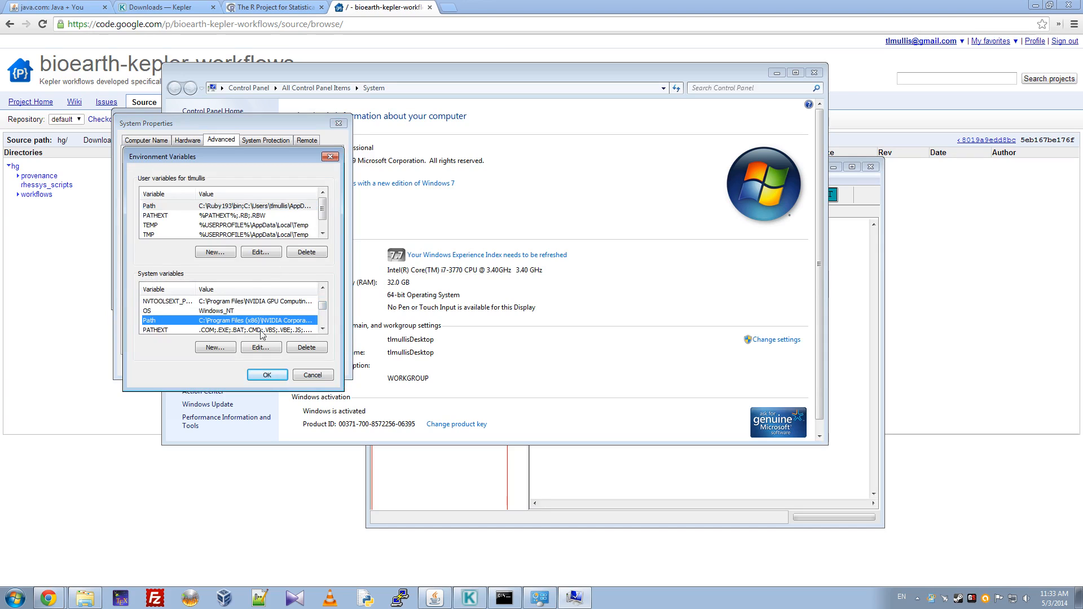
click(259, 346)
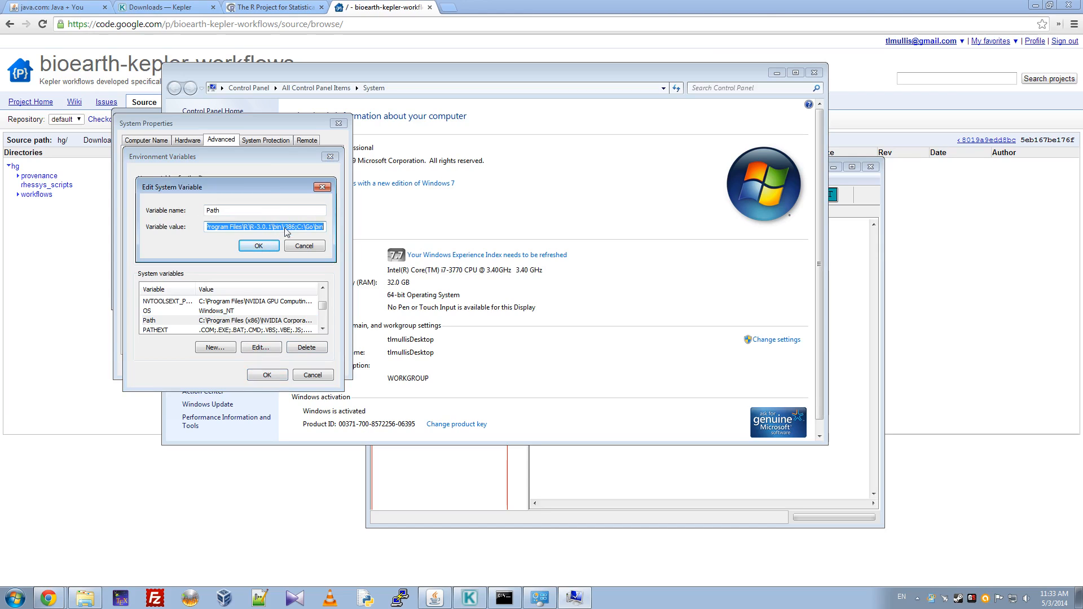
Look through the system Path value for the R-3.0.1 bin\i386 folder and the separators between its entries
drag(298, 227, 330, 229)
click(327, 229)
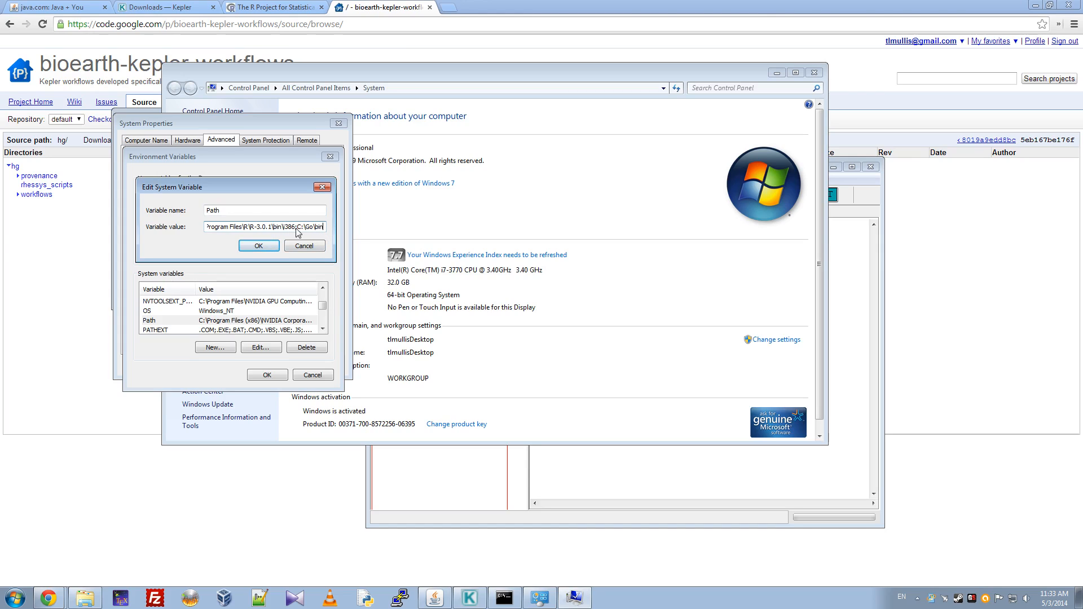
drag(293, 231, 225, 229)
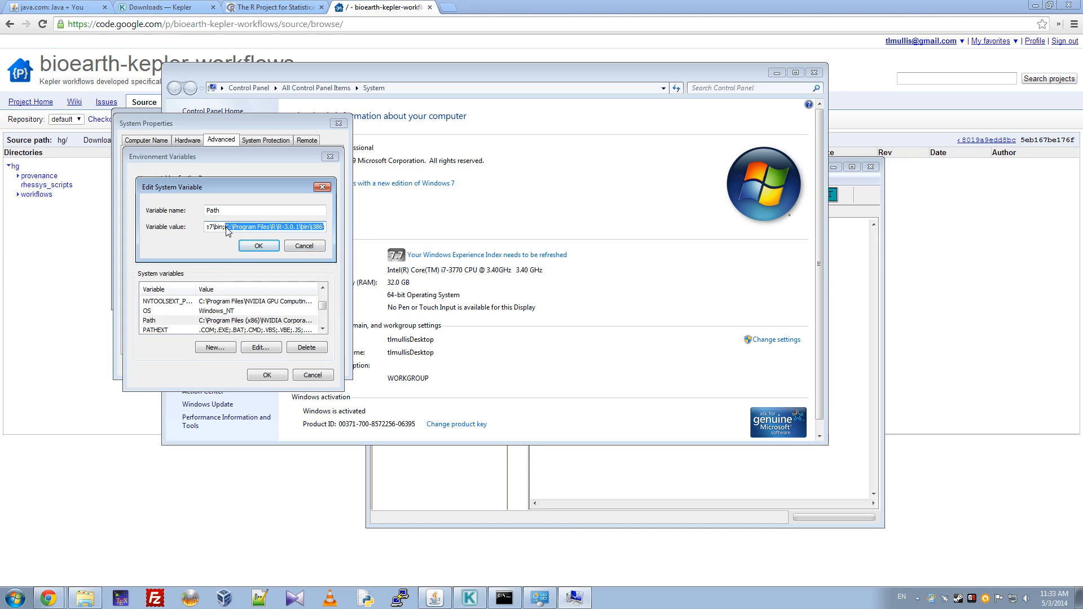
click(310, 231)
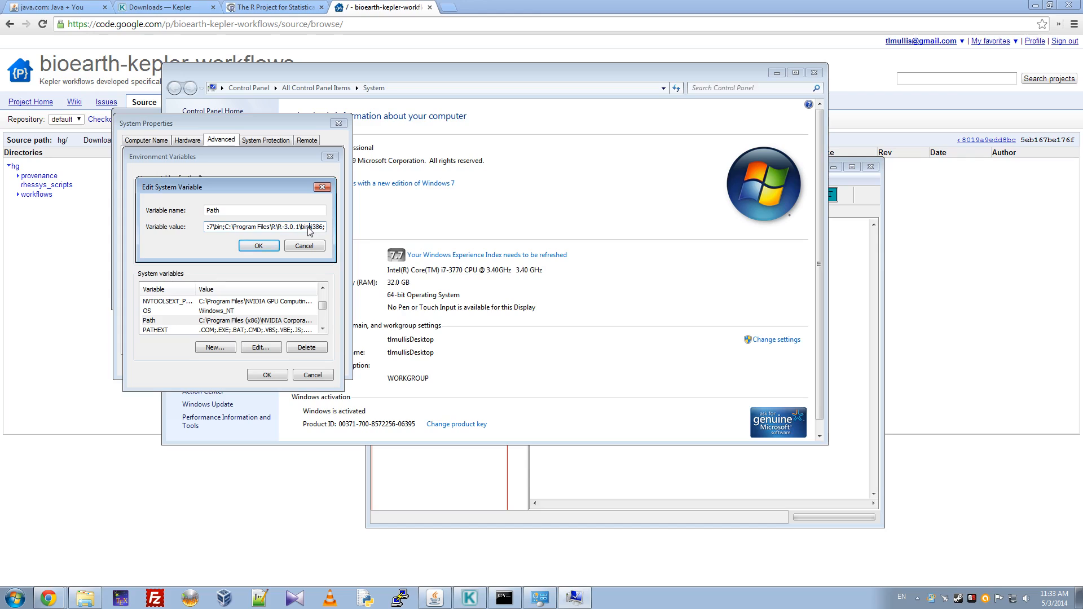
key(End)
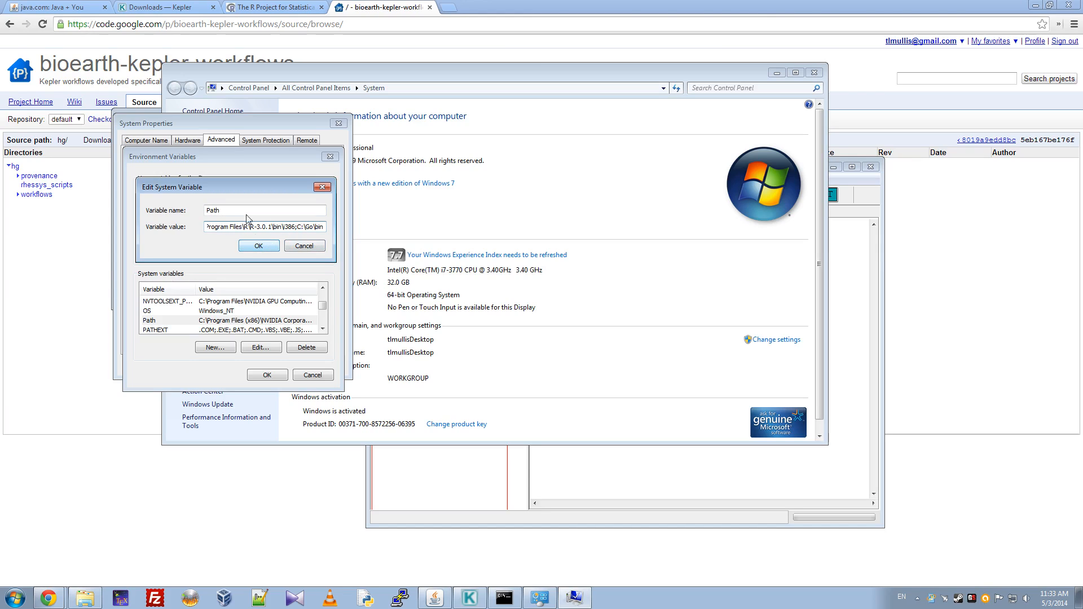
Cancel the Path edit and close the environment variables, system properties and System windows without changing anything
click(304, 246)
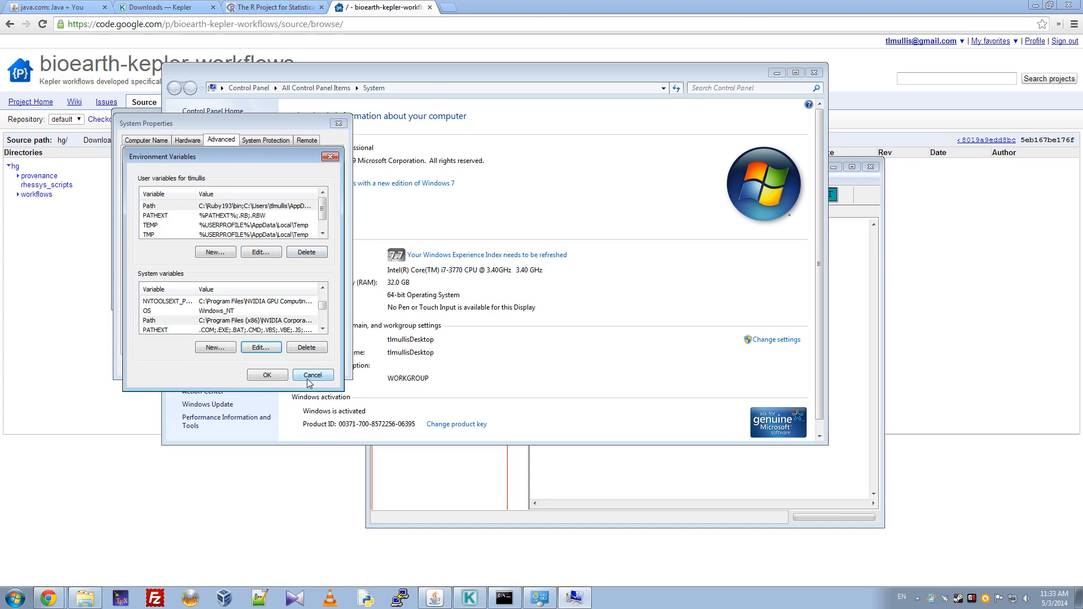
click(308, 377)
click(274, 367)
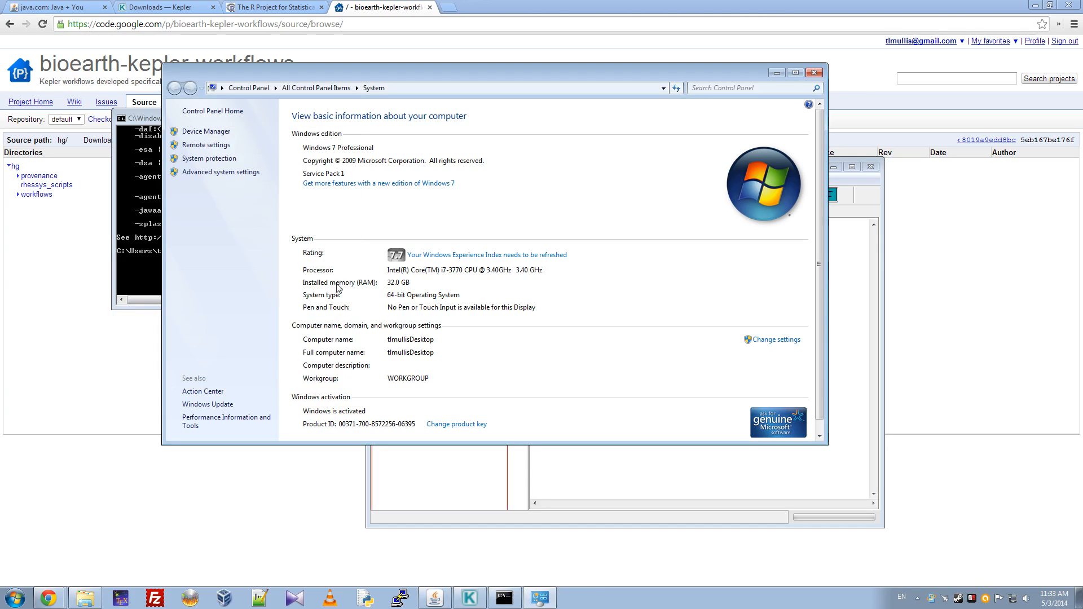
click(813, 74)
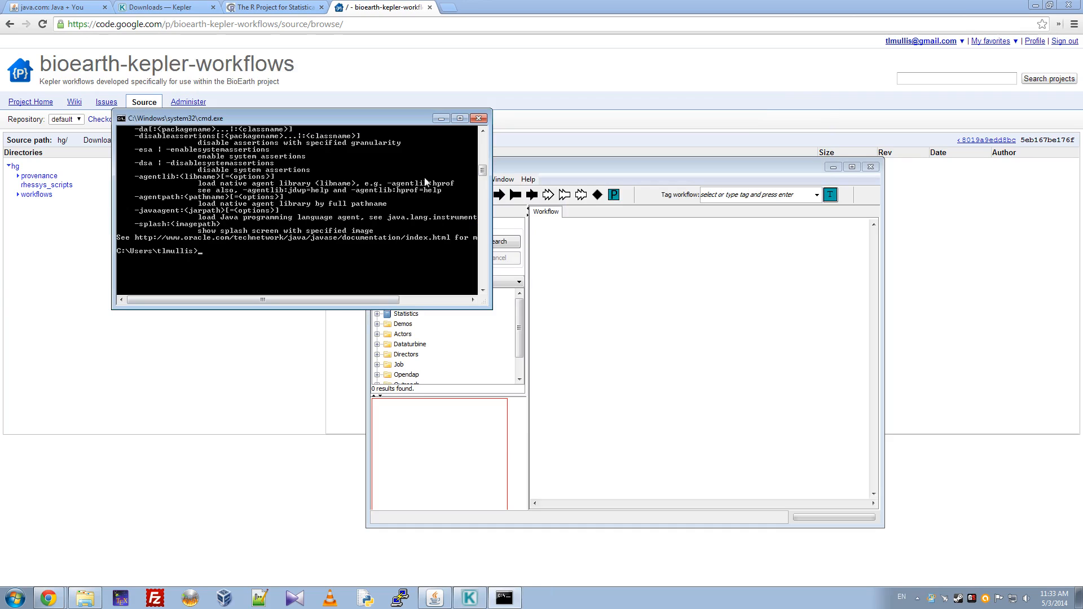
Switch to Kepler, move its empty workflow window clear of the command prompt, and close the command prompt
click(633, 295)
drag(611, 171, 551, 91)
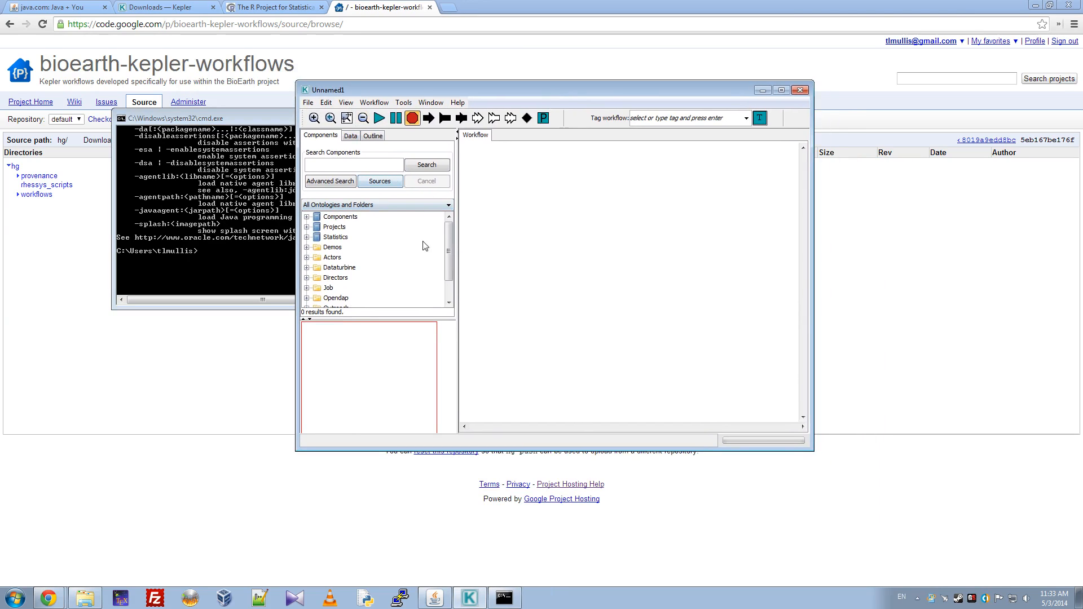
mouse_move(513, 92)
mouse_down()
mouse_move(493, 96)
mouse_move(505, 91)
mouse_up()
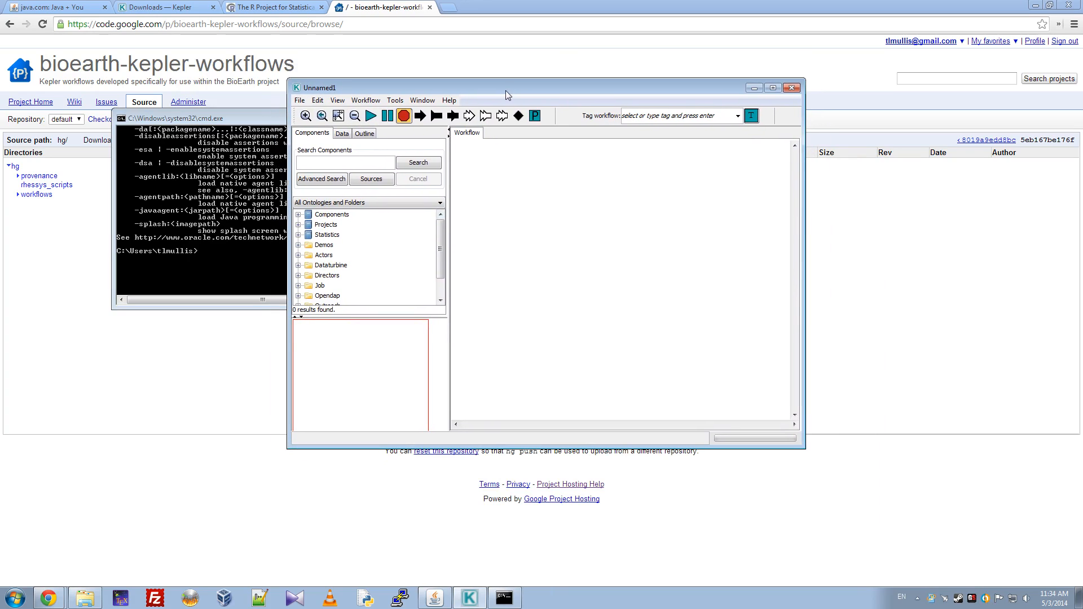
click(229, 118)
click(482, 119)
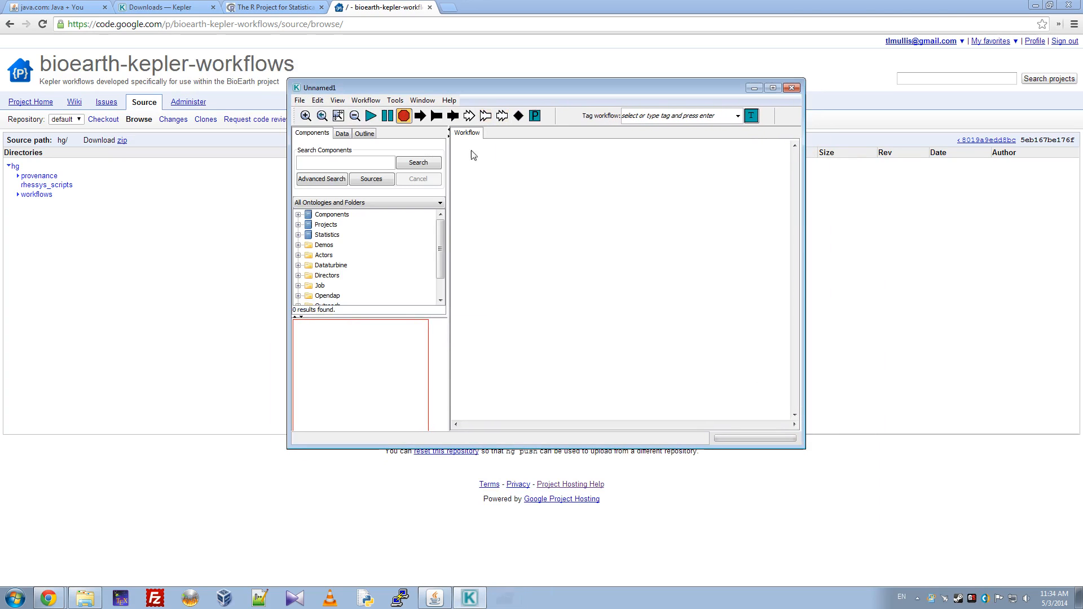
Expand the R demos in Kepler's component library and open the R_3D_Plot.xml workflow
drag(439, 241, 442, 265)
click(309, 299)
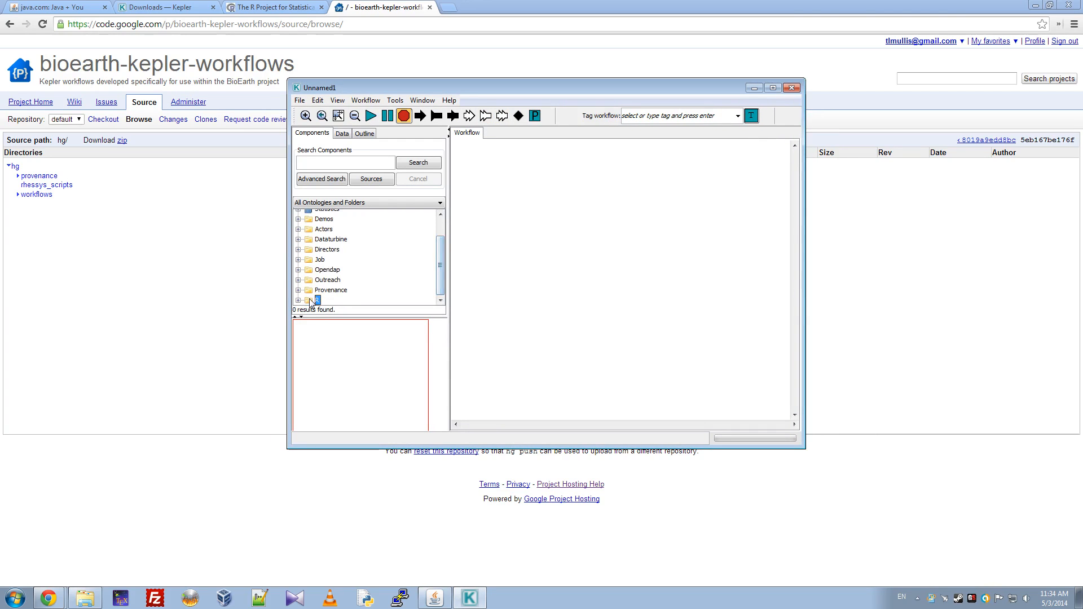
click(298, 301)
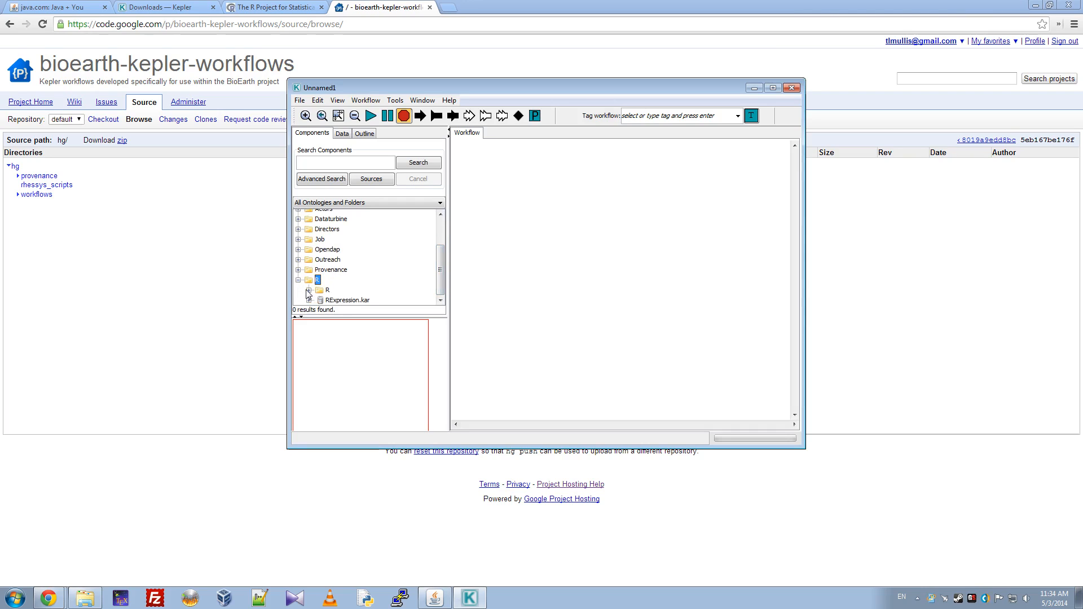
double_click(326, 291)
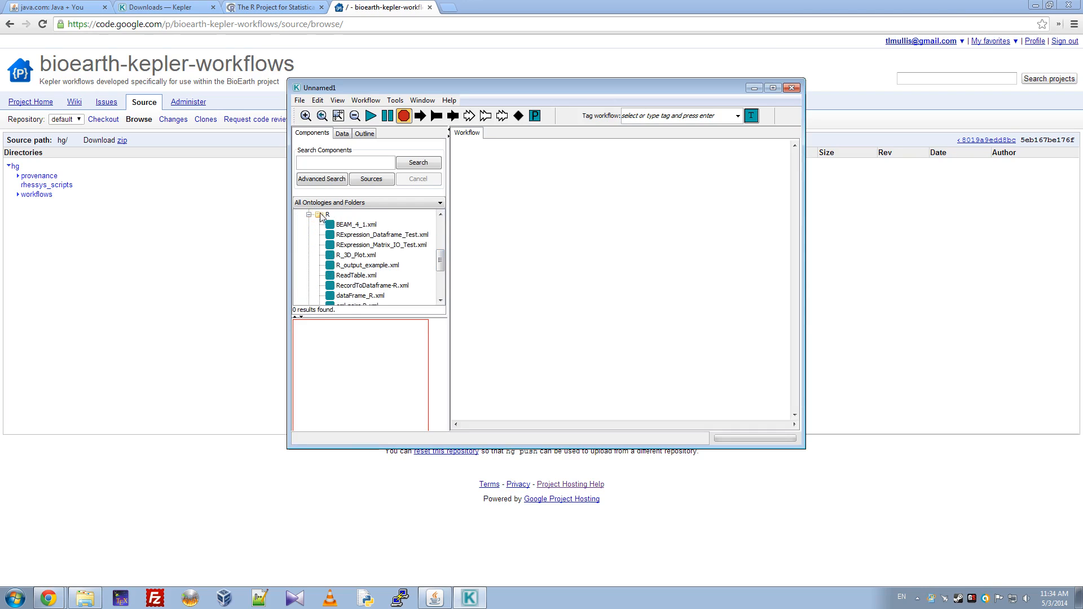
click(355, 256)
double_click(364, 259)
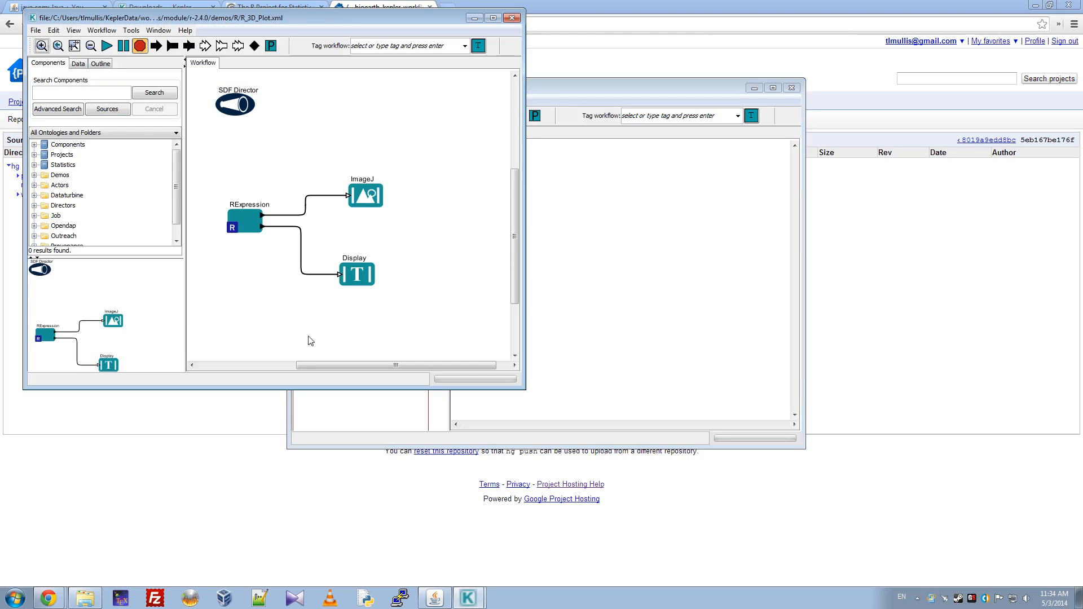
Maximize the R_3D_Plot workflow window and run the workflow
mouse_move(381, 366)
mouse_down()
mouse_move(362, 366)
mouse_move(423, 366)
mouse_move(353, 364)
mouse_move(363, 361)
mouse_up()
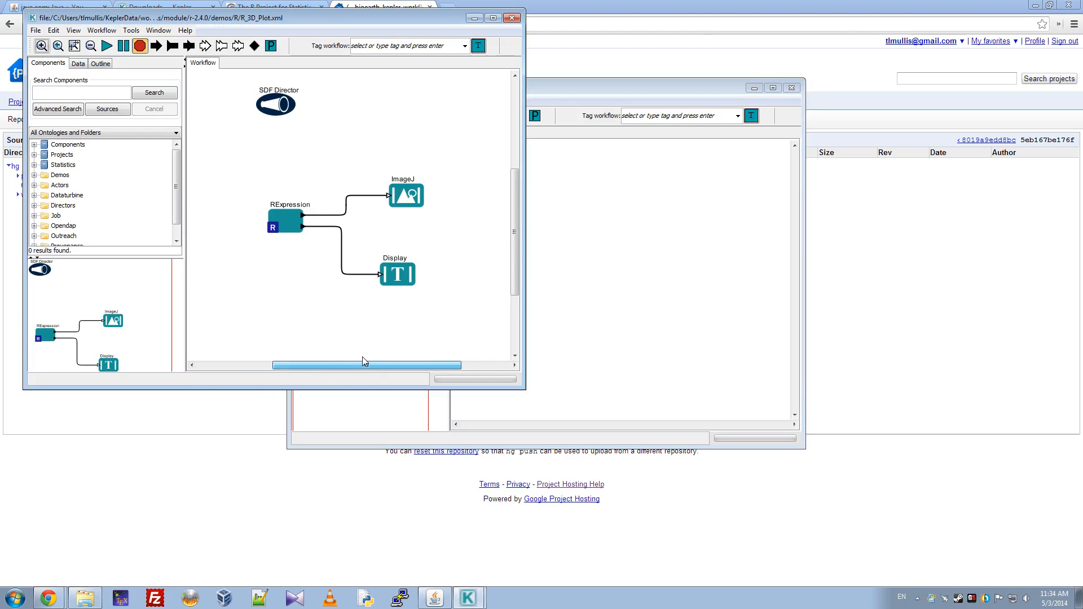
double_click(403, 17)
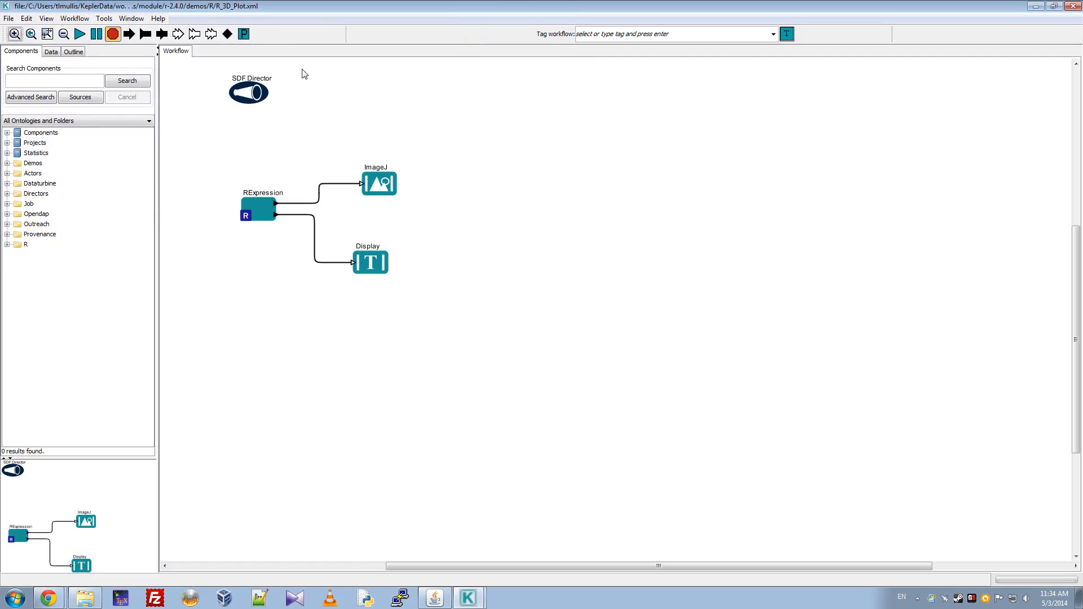
click(83, 36)
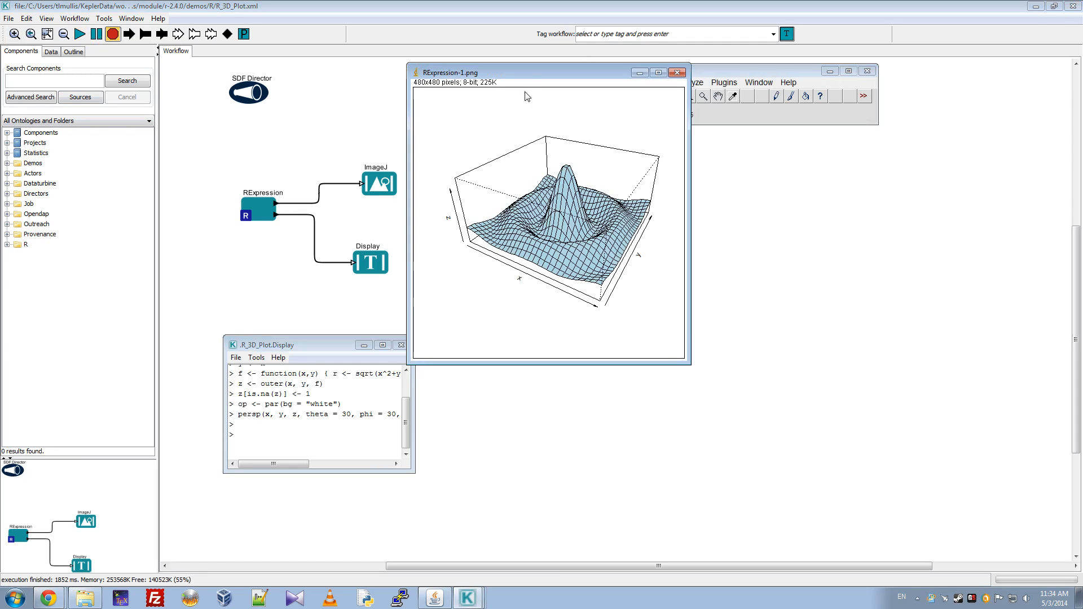
Move the RExpression-1.png plot clear of the ImageJ toolbar and enlarge the R_3D_Plot display window to read its full R commands
drag(526, 79, 562, 148)
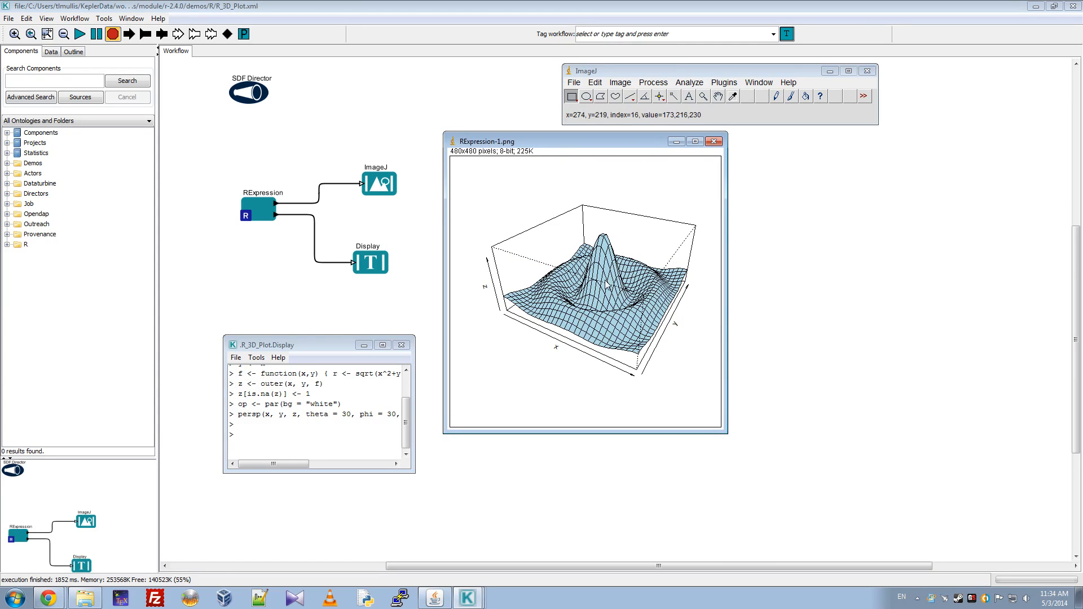
drag(406, 431, 406, 389)
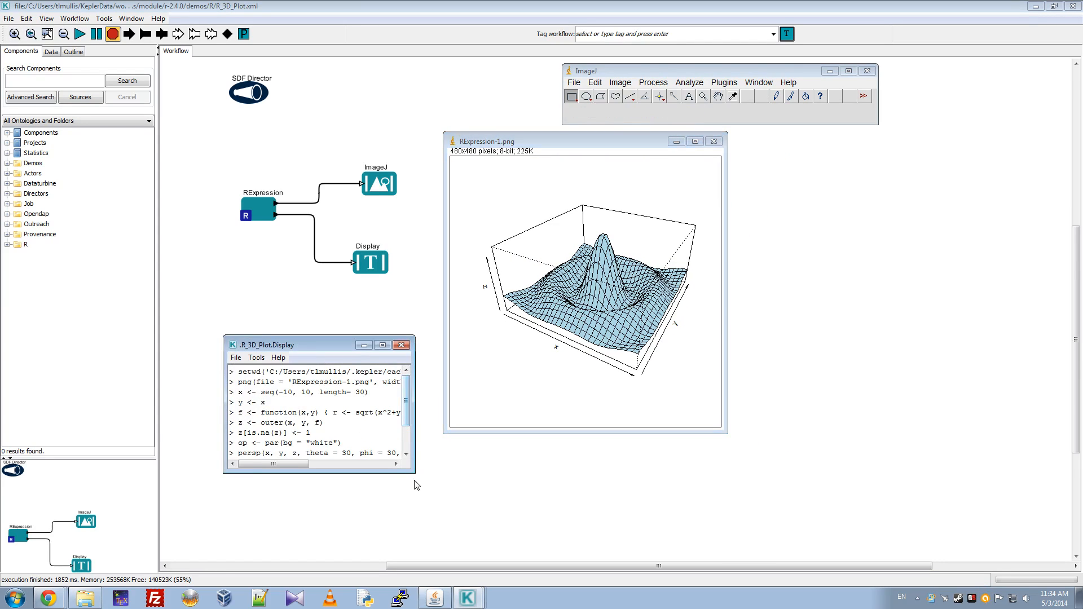
drag(416, 474, 609, 497)
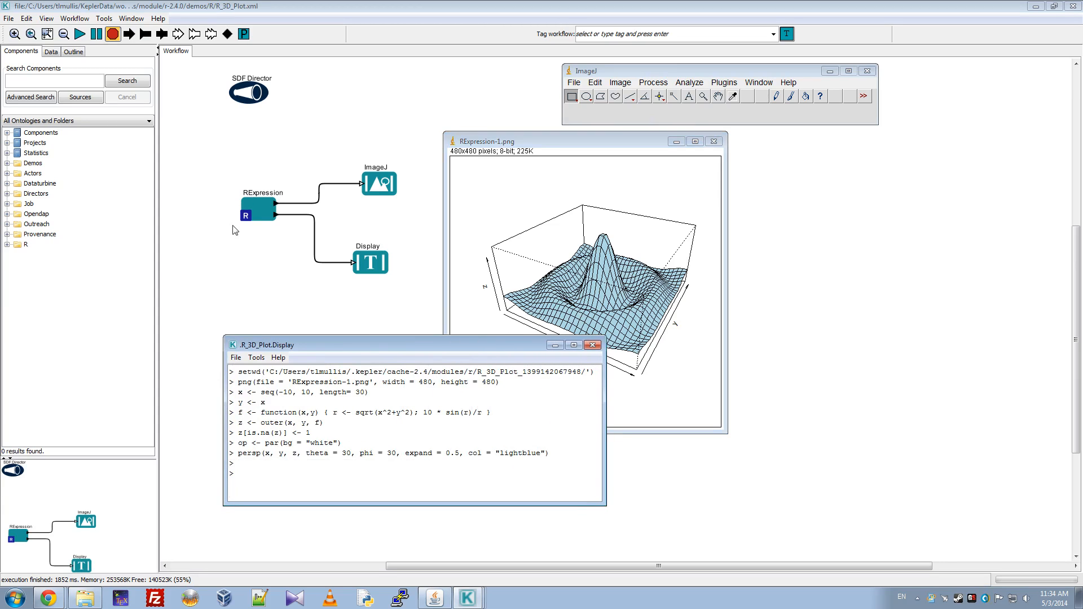
drag(452, 344, 414, 368)
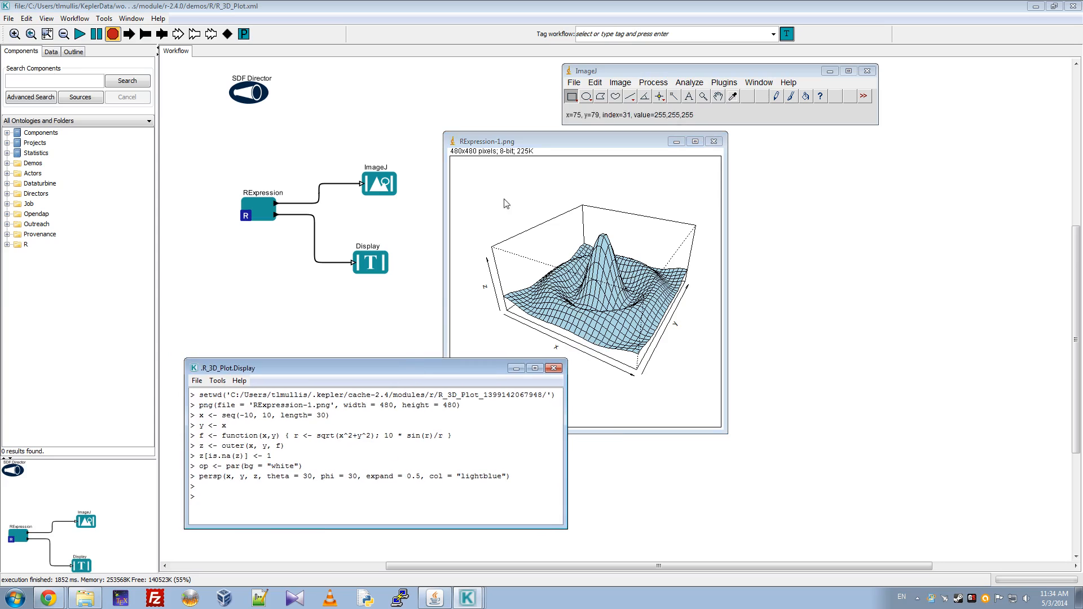